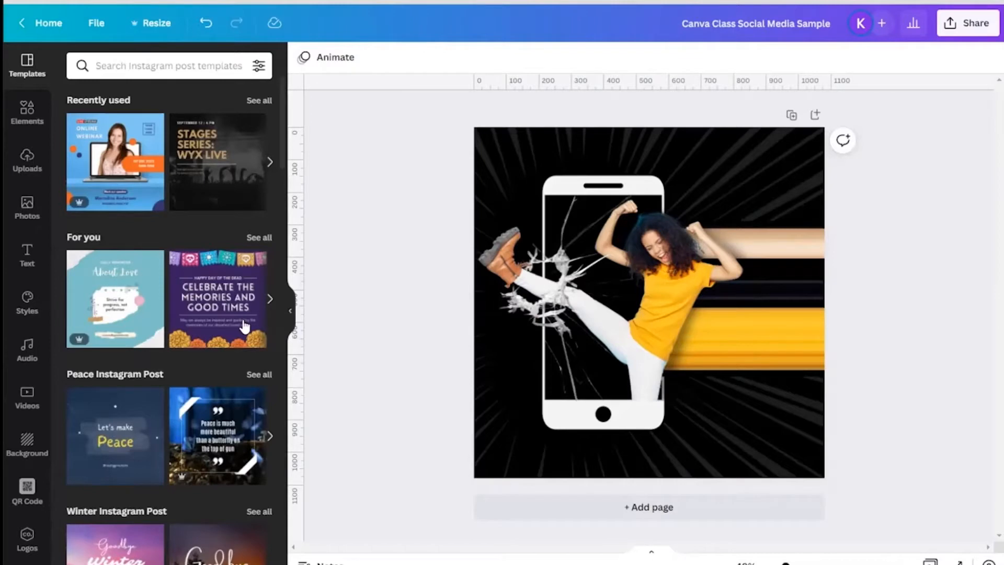
# Step: Add a second page to the design
pyautogui.click(774, 511)
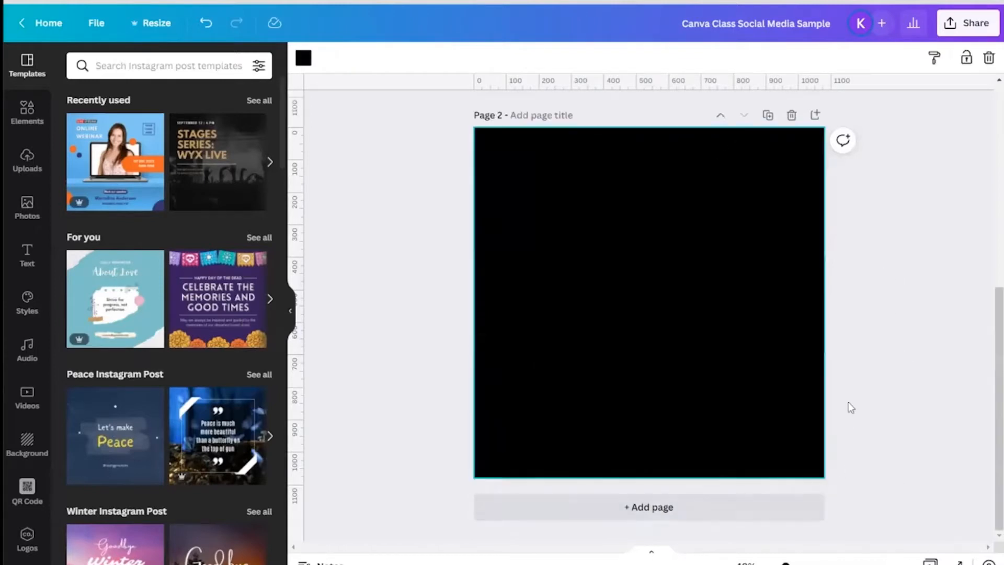
pyautogui.scroll(5, 871, 352)
pyautogui.scroll(1, 871, 353)
pyautogui.scroll(-1, 872, 349)
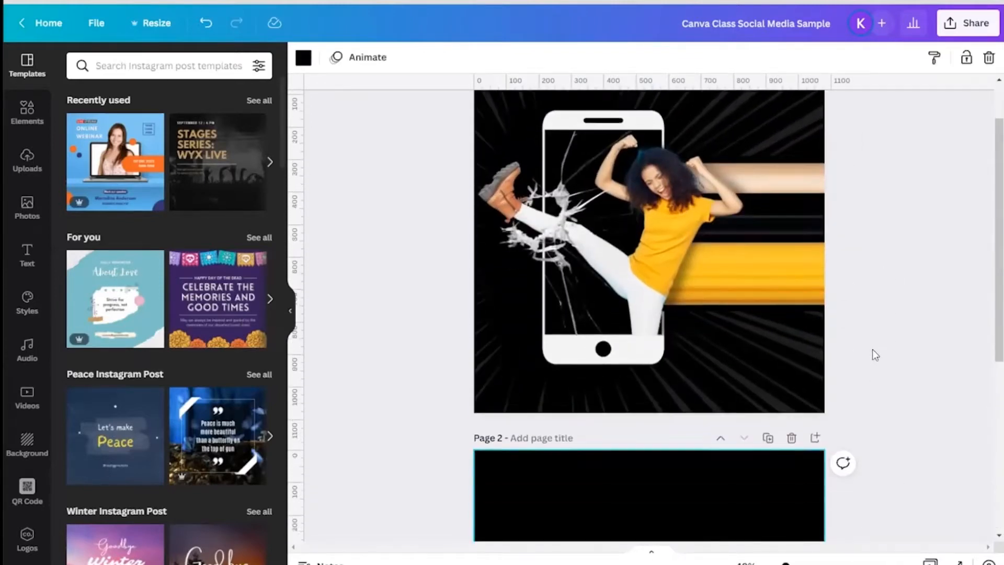
pyautogui.scroll(1, 872, 349)
pyautogui.scroll(-3, 872, 349)
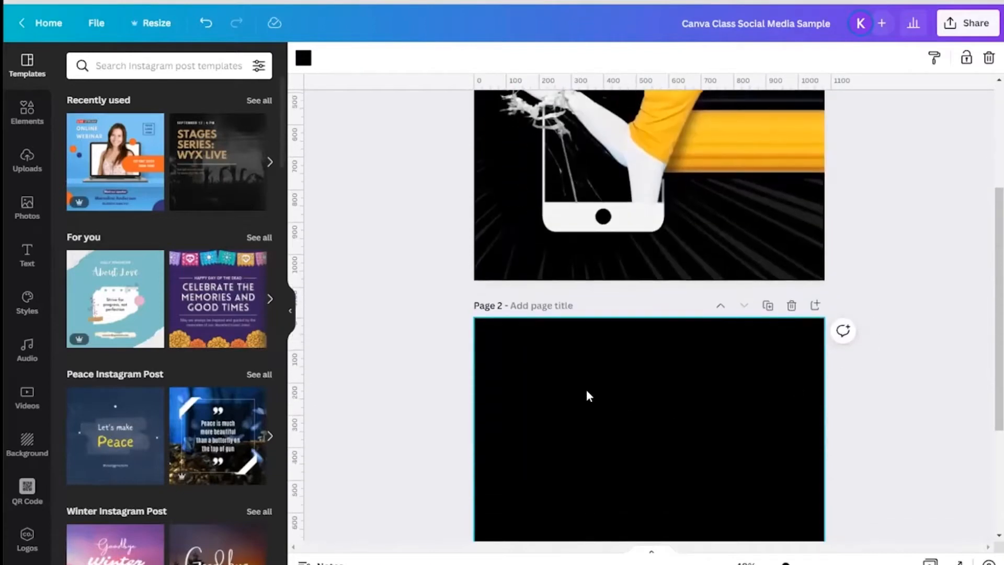
pyautogui.scroll(-1, 461, 344)
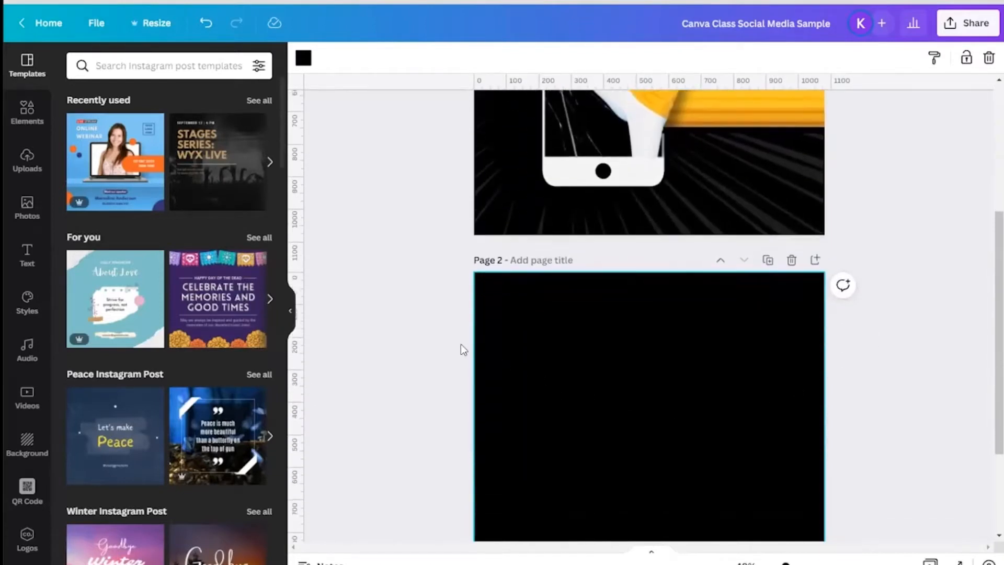
# Step: Compare the new page's background with the first page's design
pyautogui.click(304, 59)
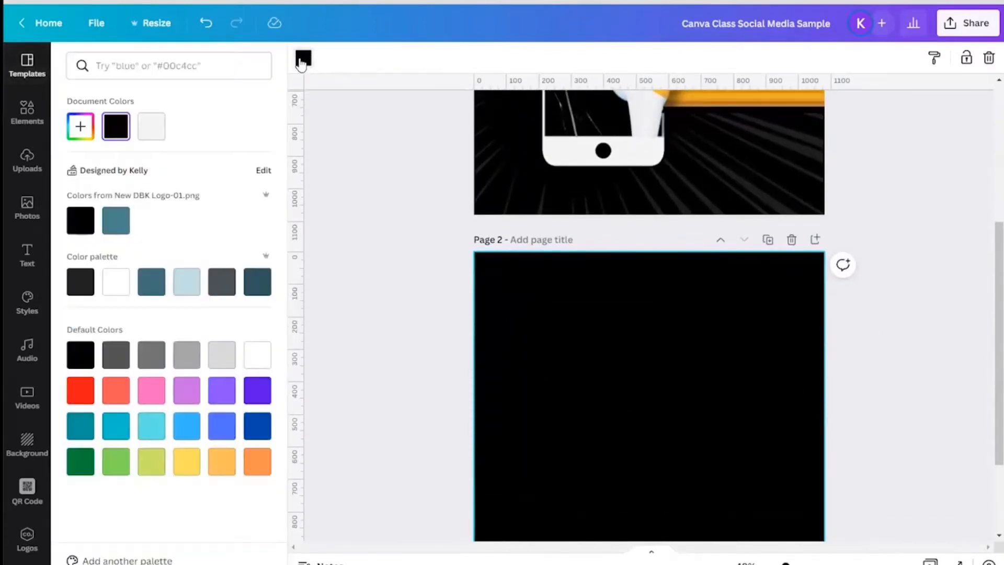
pyautogui.scroll(4, 408, 285)
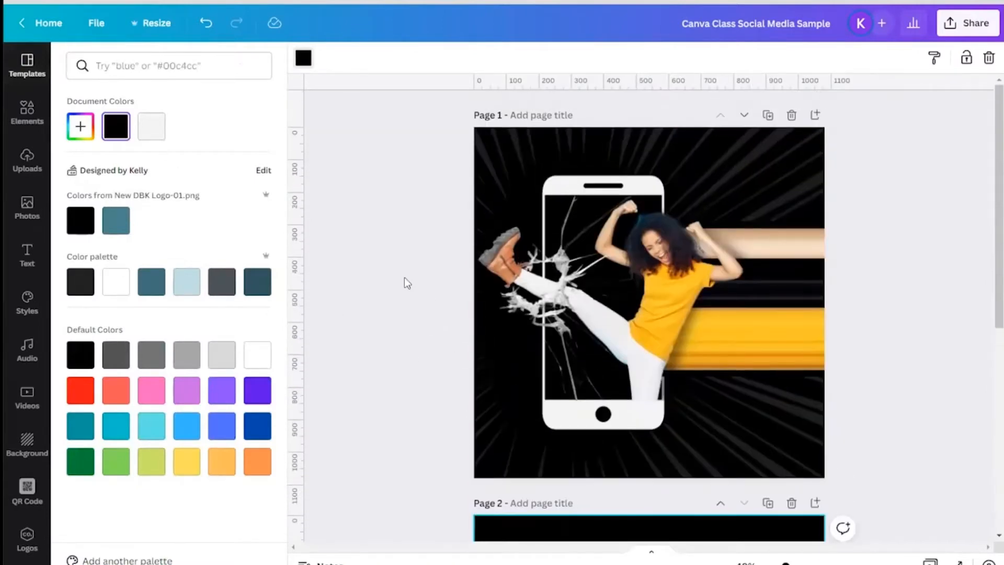
pyautogui.scroll(-3, 405, 366)
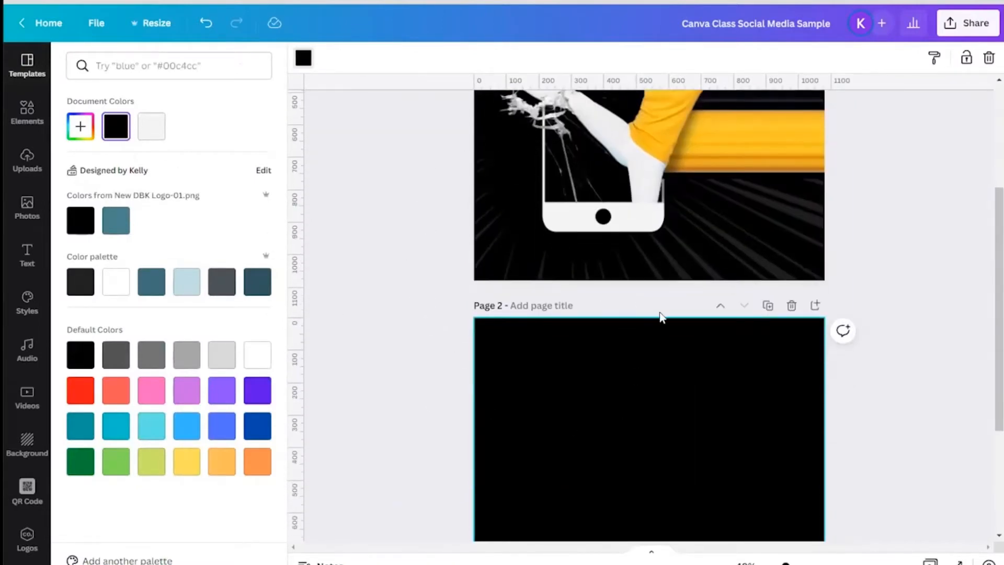
pyautogui.scroll(3, 688, 465)
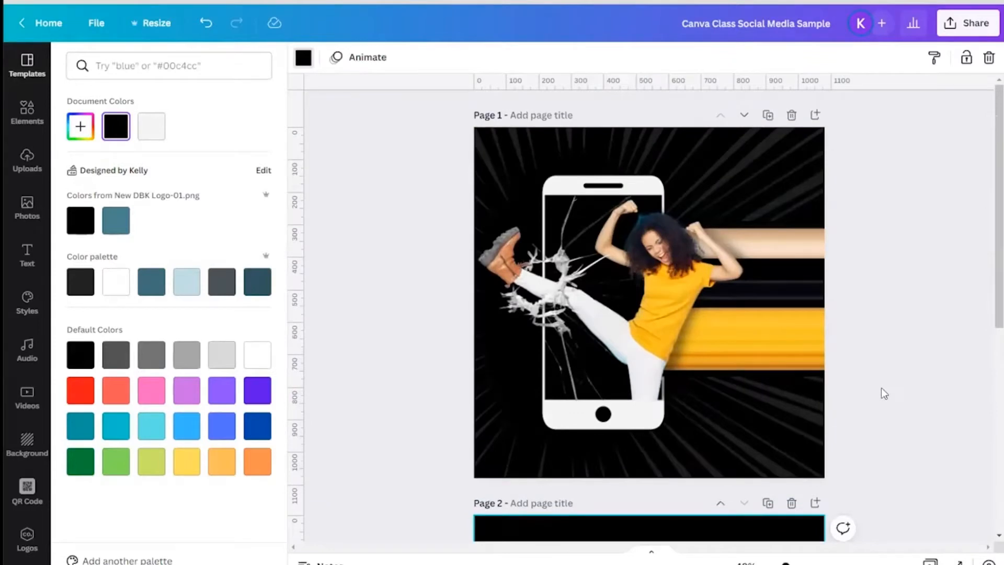
pyautogui.scroll(-2, 881, 388)
pyautogui.scroll(2, 883, 393)
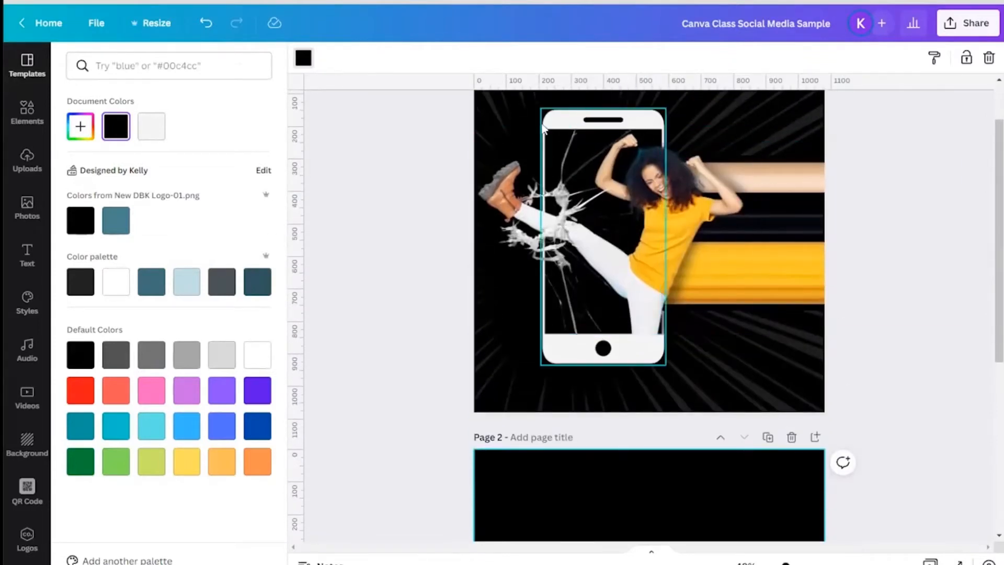
pyautogui.scroll(-5, 883, 341)
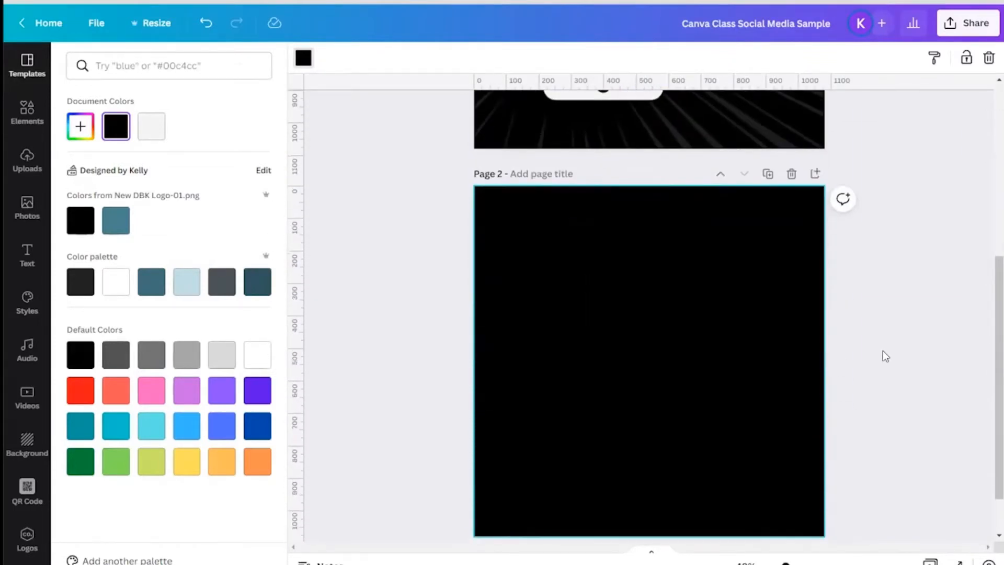
# Step: Add a phone outline graphic from a 'cell phone' element search to page 2, enlarging it slightly
pyautogui.click(25, 115)
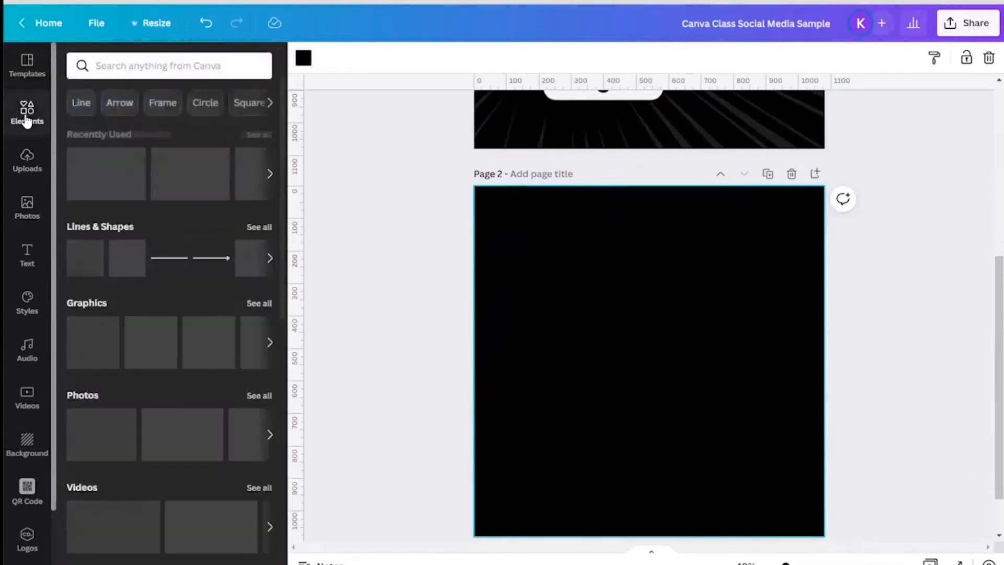
pyautogui.click(125, 68)
pyautogui.write('c')
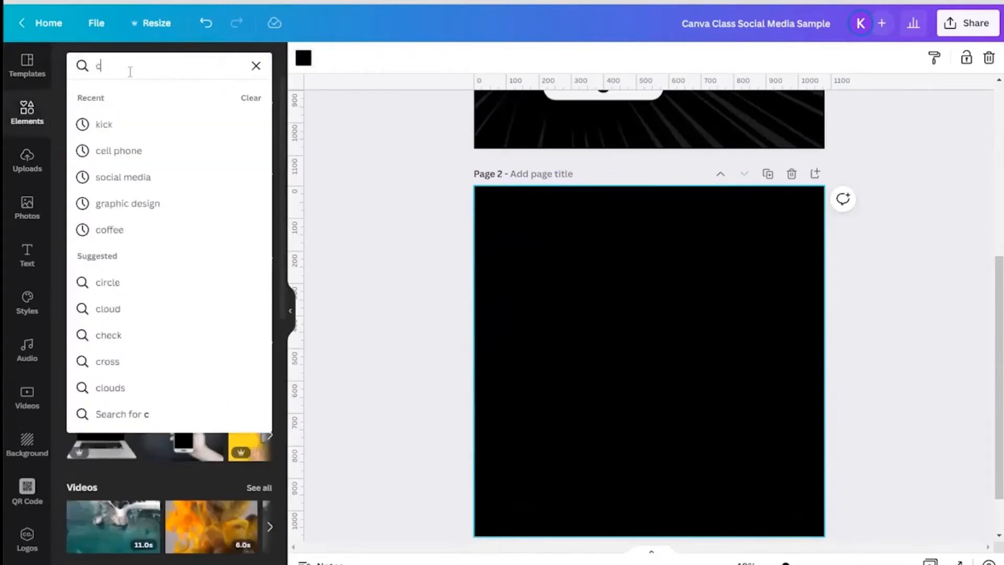
pyautogui.write('ell phone')
pyautogui.press('Return')
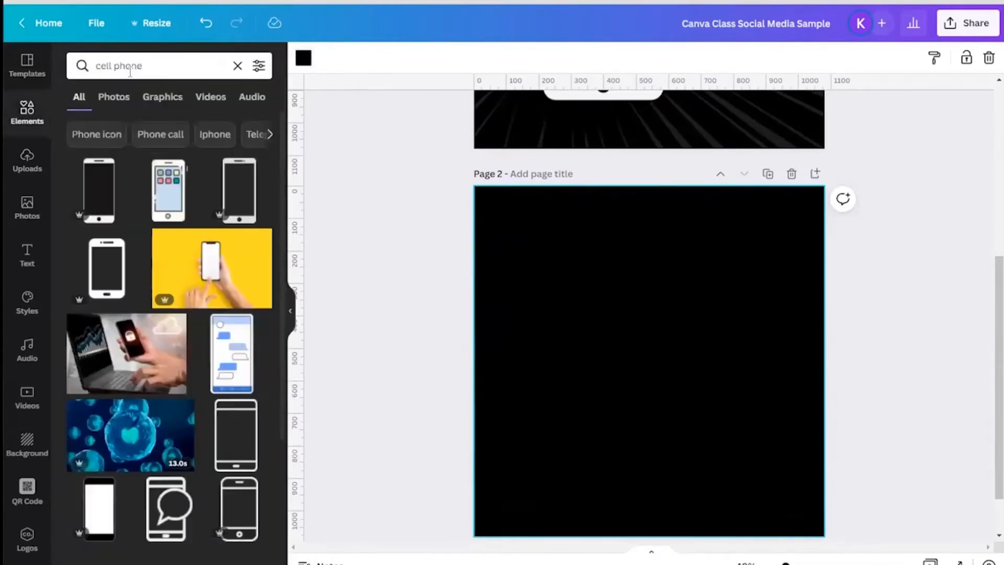
pyautogui.click(99, 186)
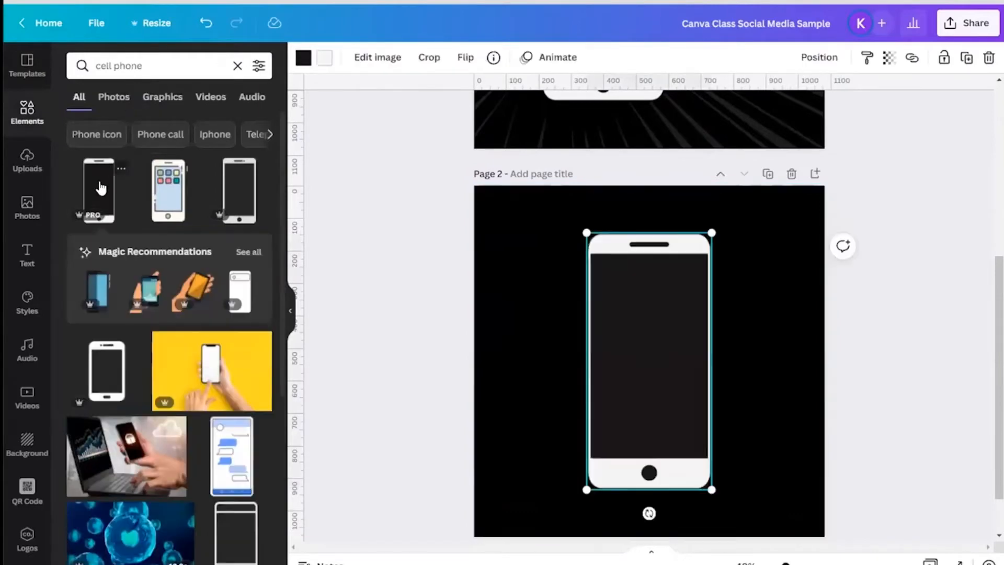
pyautogui.moveTo(586, 490); pyautogui.dragTo(582, 498)
pyautogui.moveTo(668, 337); pyautogui.dragTo(669, 333)
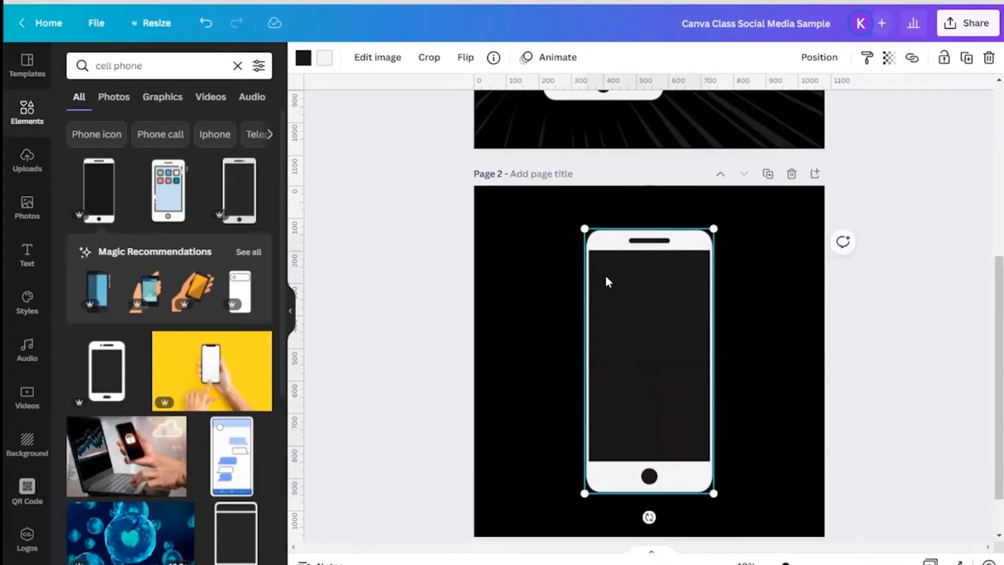
# Step: Recolor the phone graphic's frame light grey
pyautogui.click(324, 57)
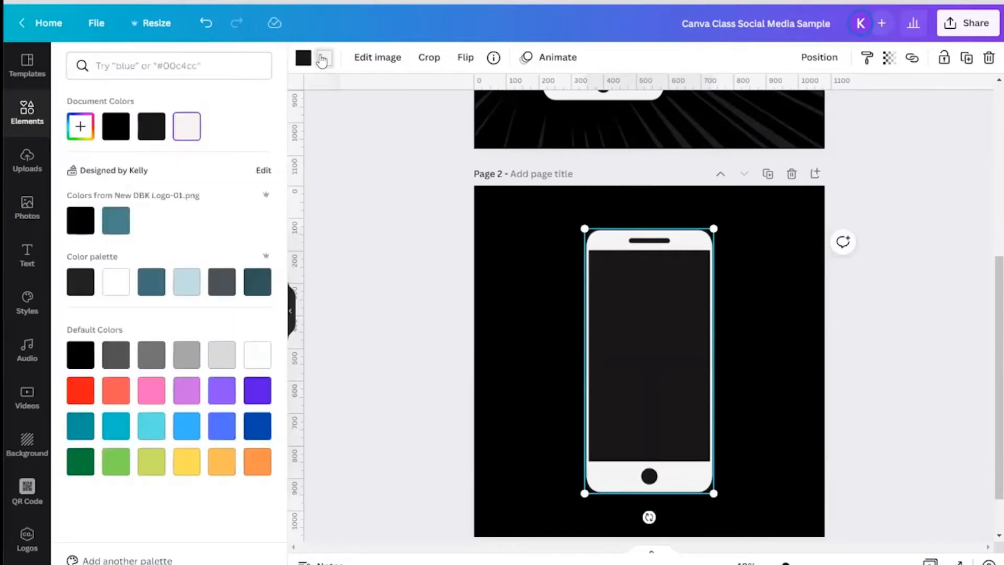
pyautogui.click(82, 392)
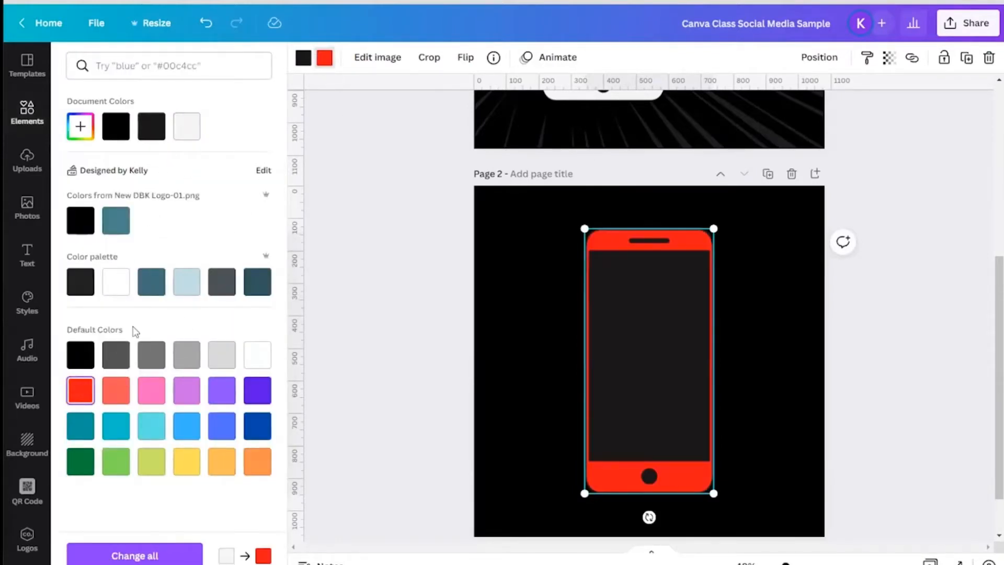
pyautogui.click(216, 360)
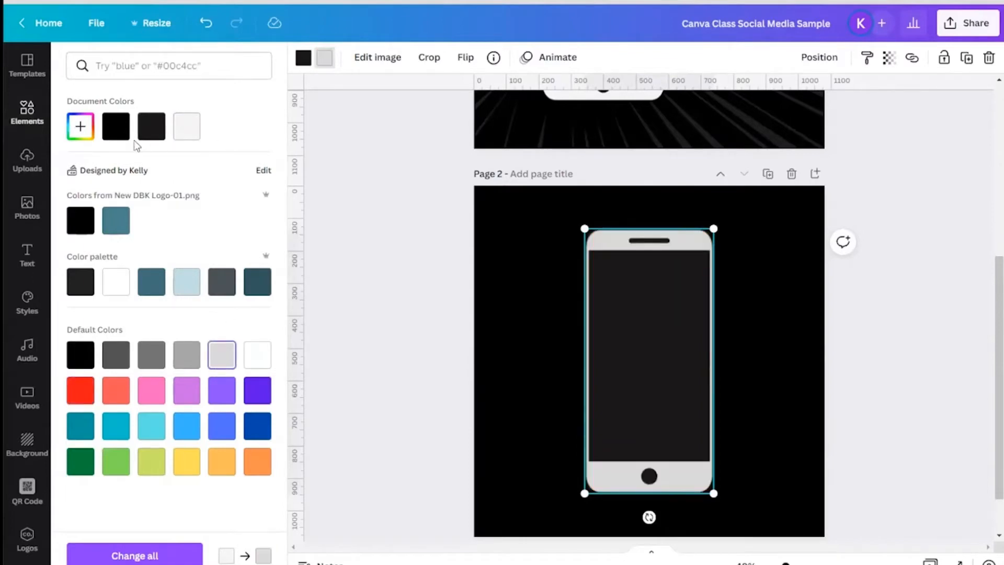
# Step: Set the phone graphic's screen color to black
pyautogui.click(301, 59)
pyautogui.click(302, 59)
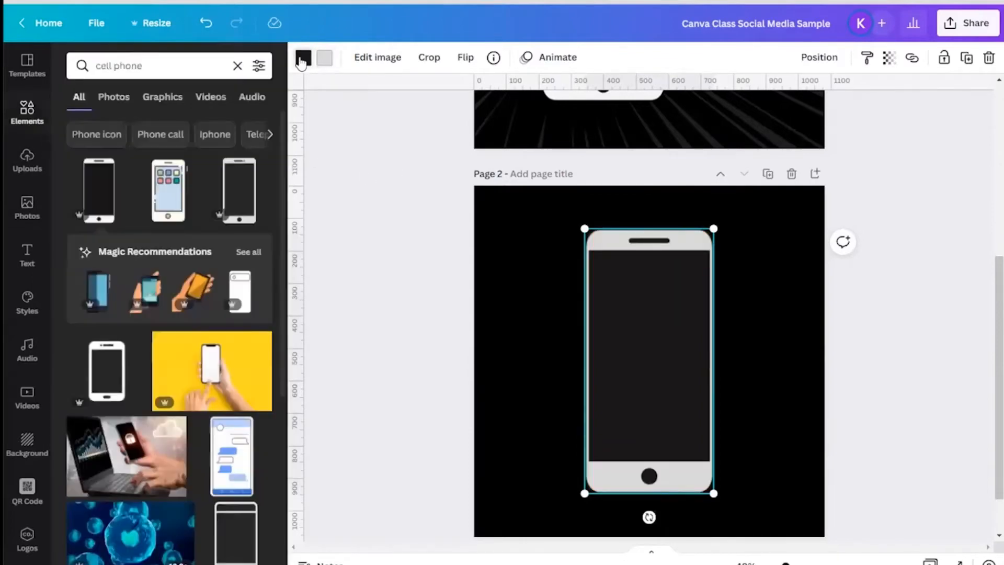
pyautogui.click(574, 273)
pyautogui.click(603, 297)
pyautogui.click(303, 58)
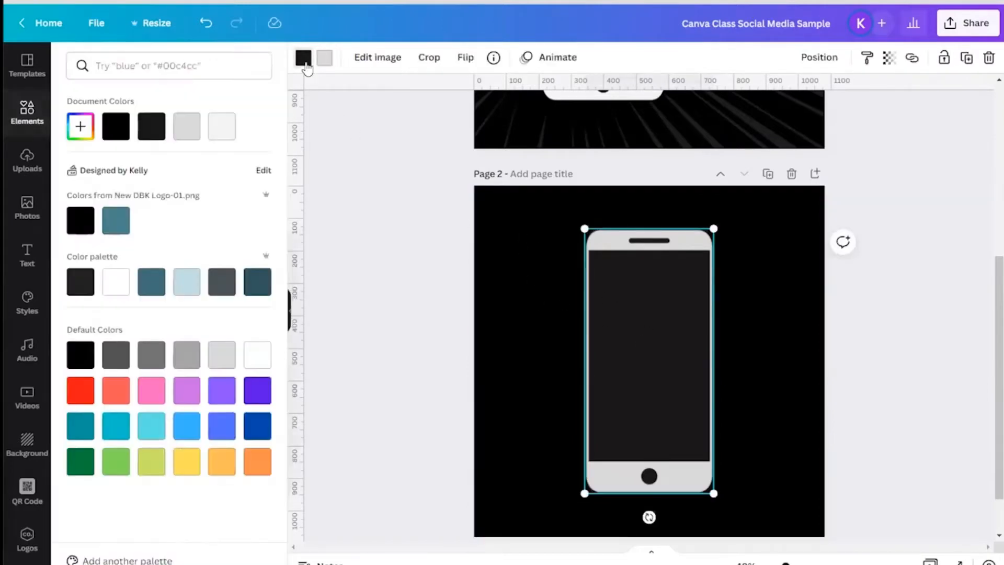
pyautogui.click(108, 129)
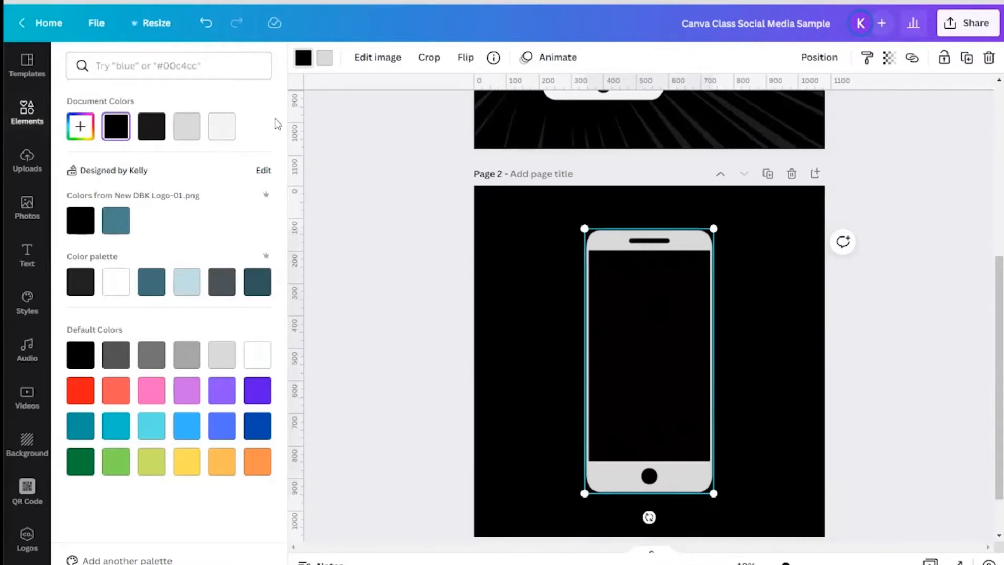
pyautogui.click(432, 245)
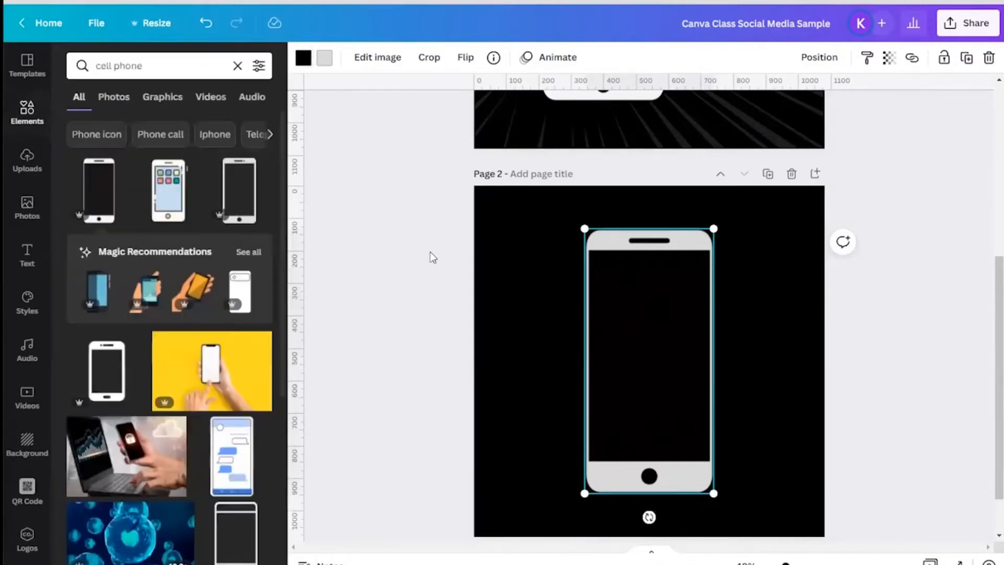
# Step: Search the elements for broken glass
pyautogui.scroll(6, 431, 255)
pyautogui.scroll(-3, 405, 303)
pyautogui.scroll(3, 406, 303)
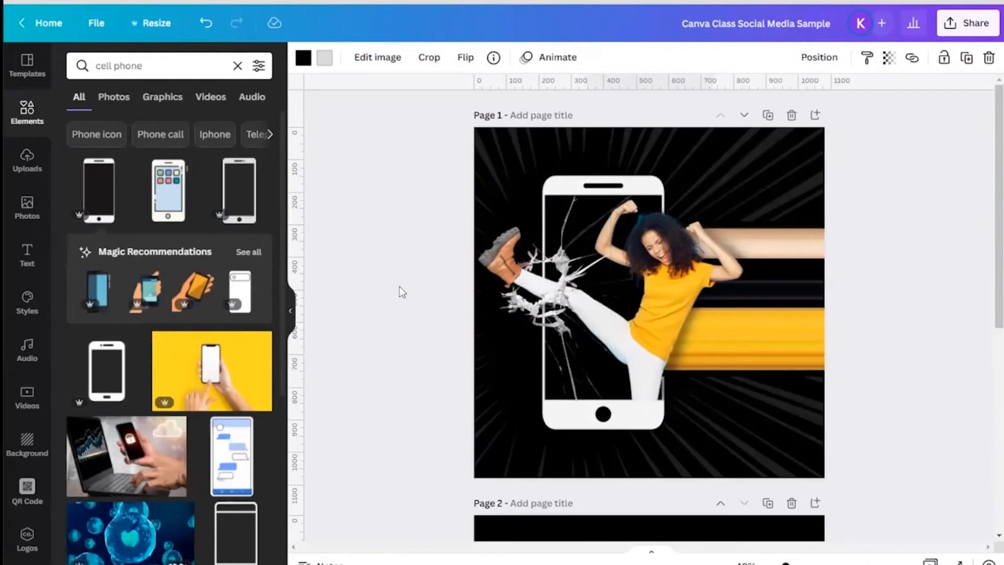
pyautogui.scroll(-5, 402, 292)
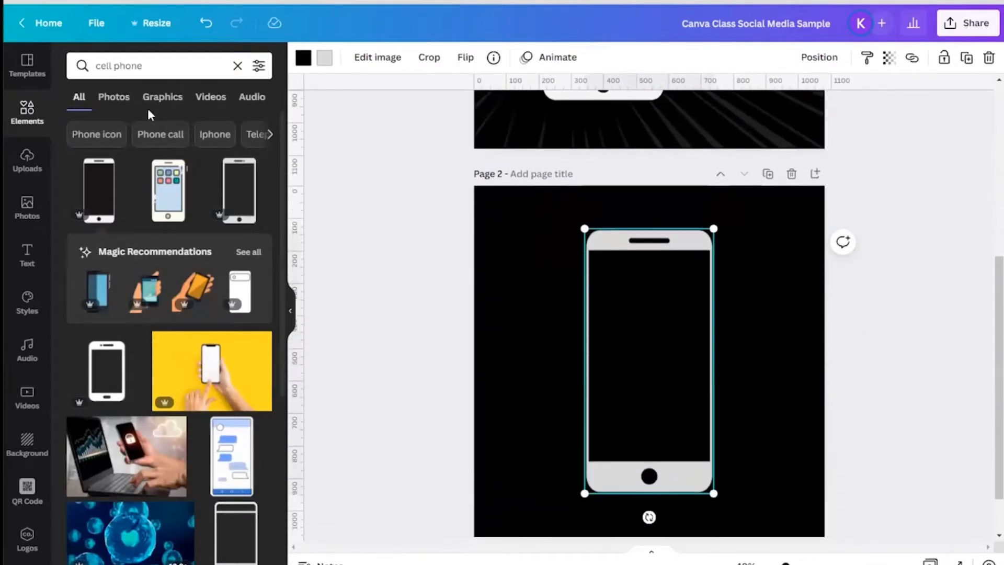
pyautogui.click(159, 67)
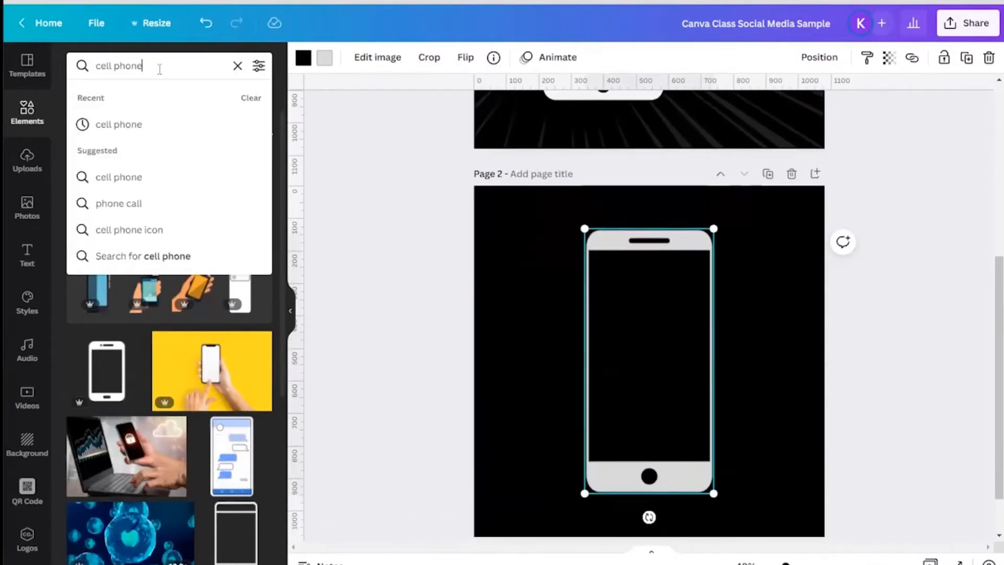
pyautogui.click(237, 66)
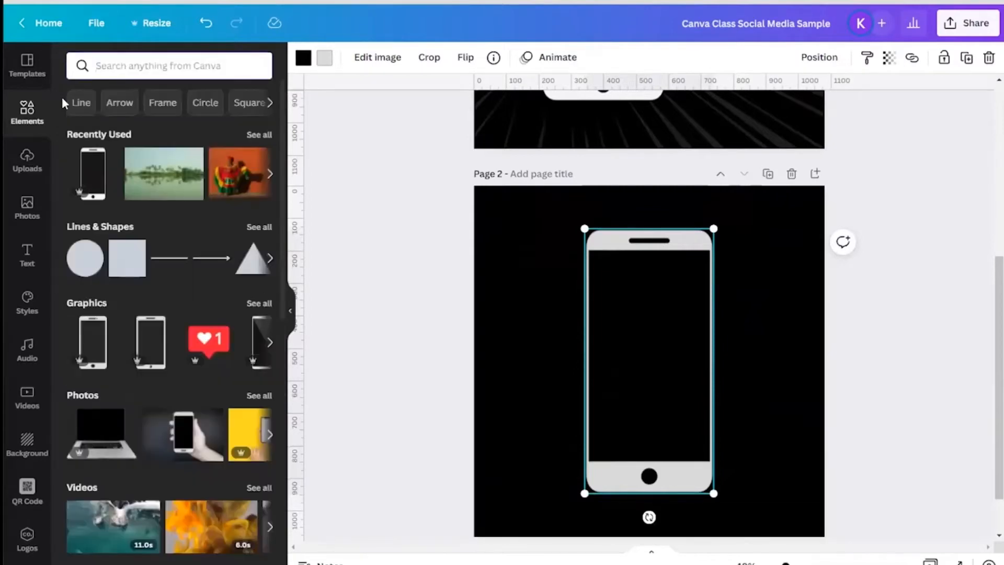
pyautogui.click(148, 67)
pyautogui.write('broken glass')
pyautogui.press('Return')
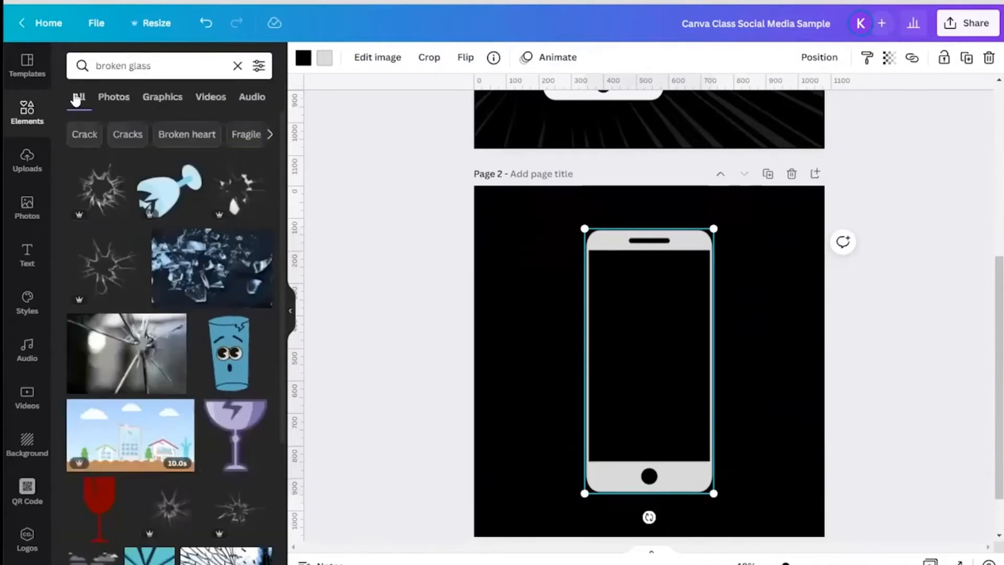
# Step: Add the uploaded broken-glass image to page 2 and crop off its white top and bottom bands
pyautogui.click(29, 159)
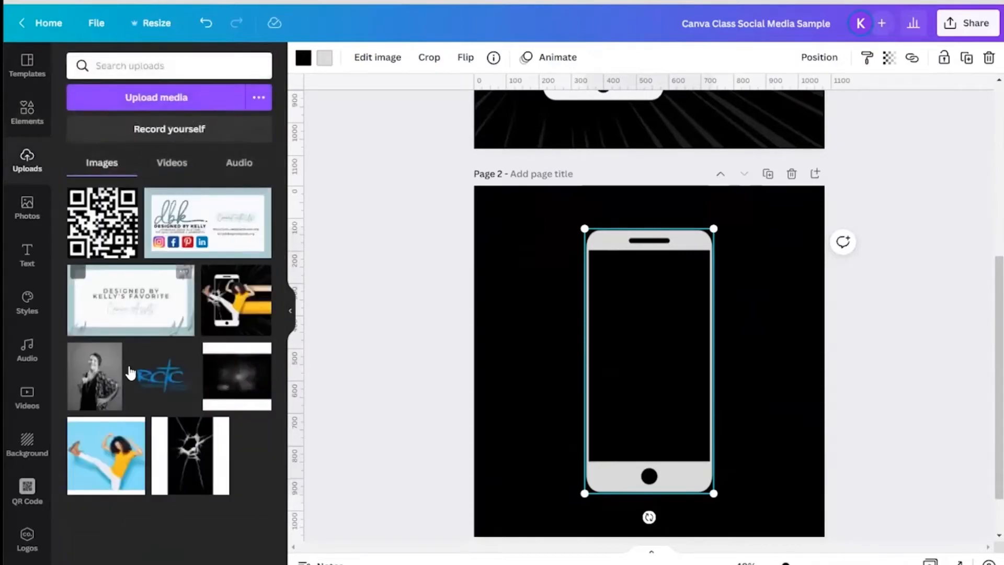
pyautogui.click(235, 391)
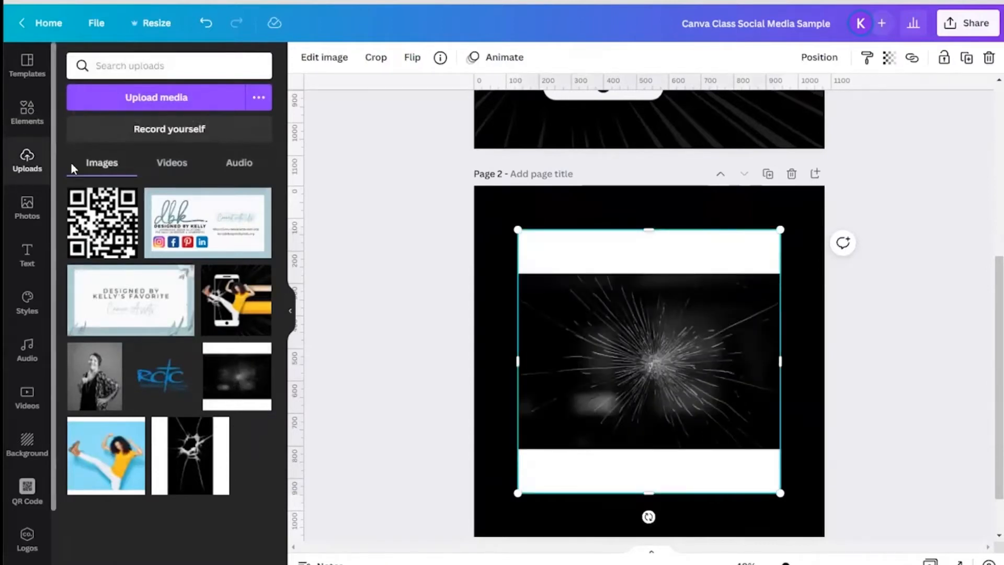
pyautogui.moveTo(648, 230); pyautogui.dragTo(655, 276)
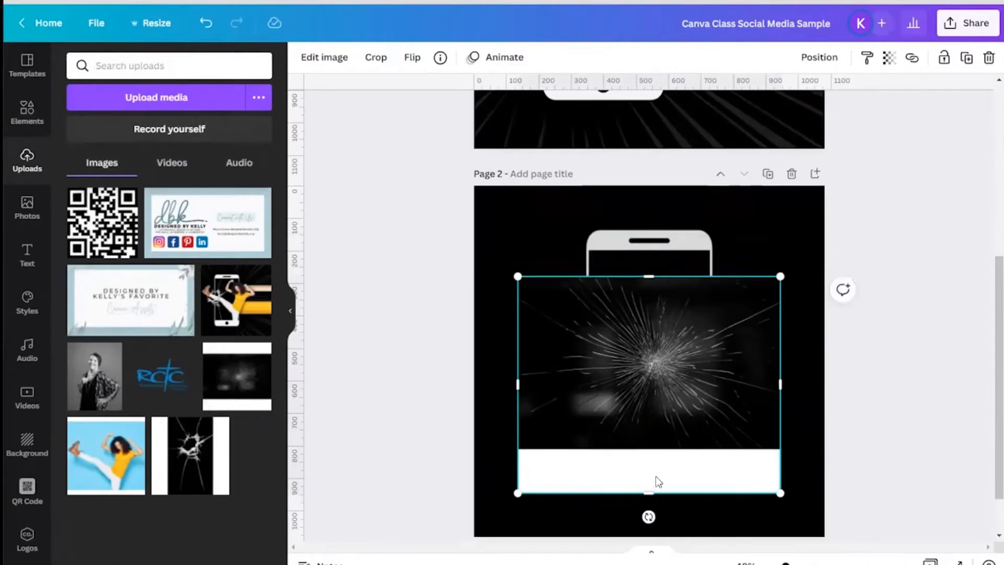
pyautogui.moveTo(648, 493); pyautogui.dragTo(649, 450)
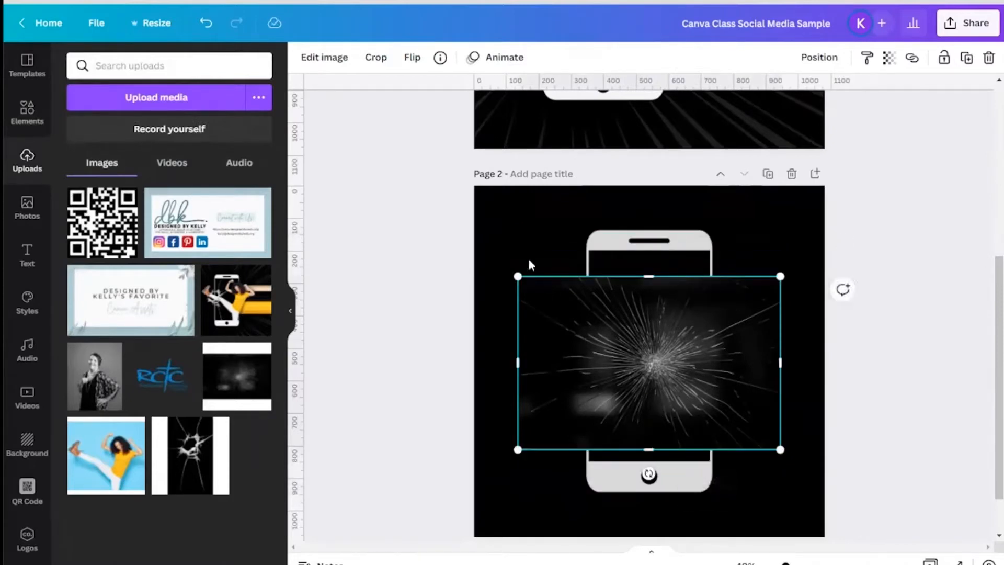
# Step: Remove the broken-glass image's background with BG Remover
pyautogui.click(330, 59)
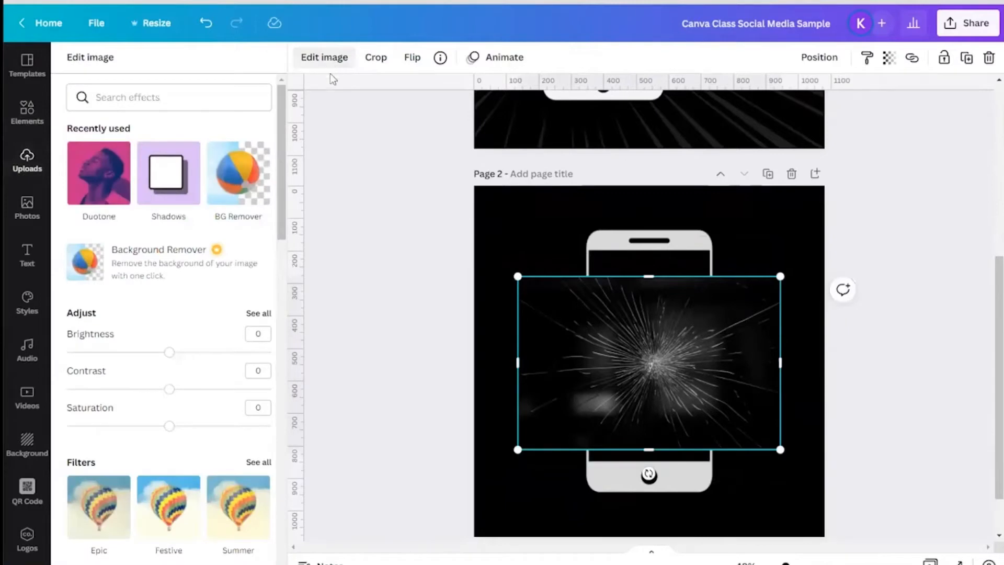
pyautogui.click(238, 174)
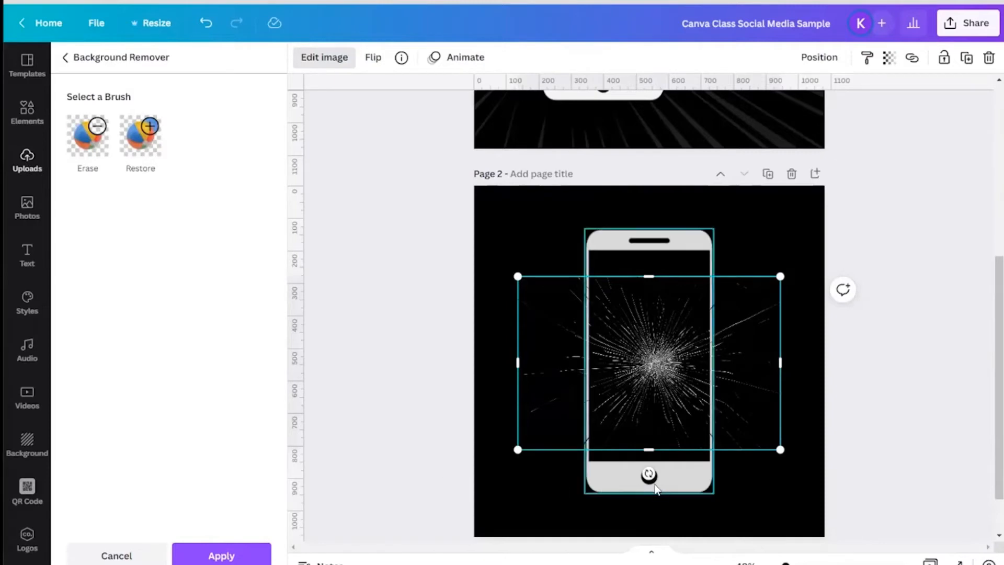
# Step: Rotate the glass image upright and shift it left over the phone
pyautogui.moveTo(648, 474); pyautogui.dragTo(744, 359)
pyautogui.scroll(5, 745, 359)
pyautogui.scroll(-5, 745, 360)
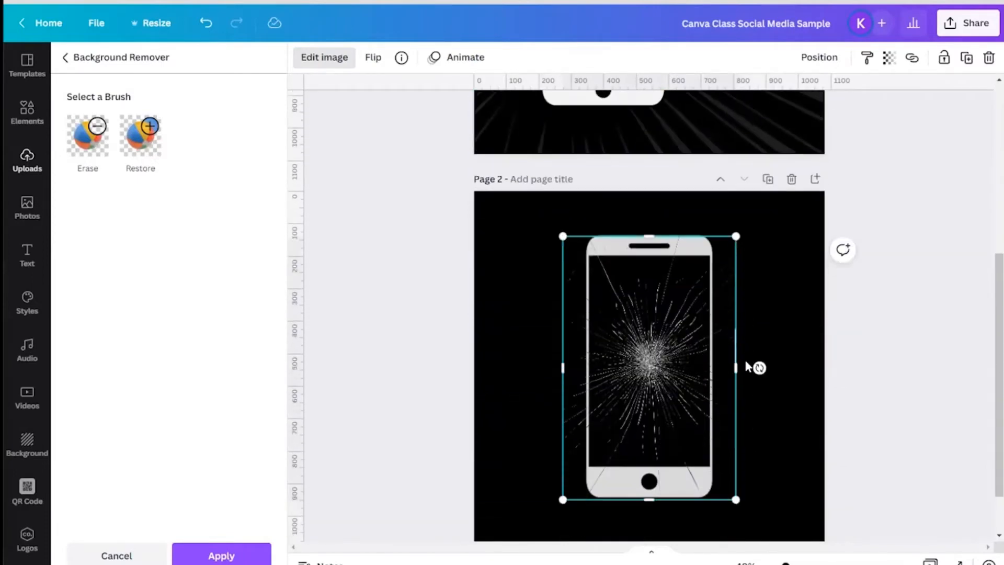
pyautogui.moveTo(661, 370); pyautogui.dragTo(633, 361)
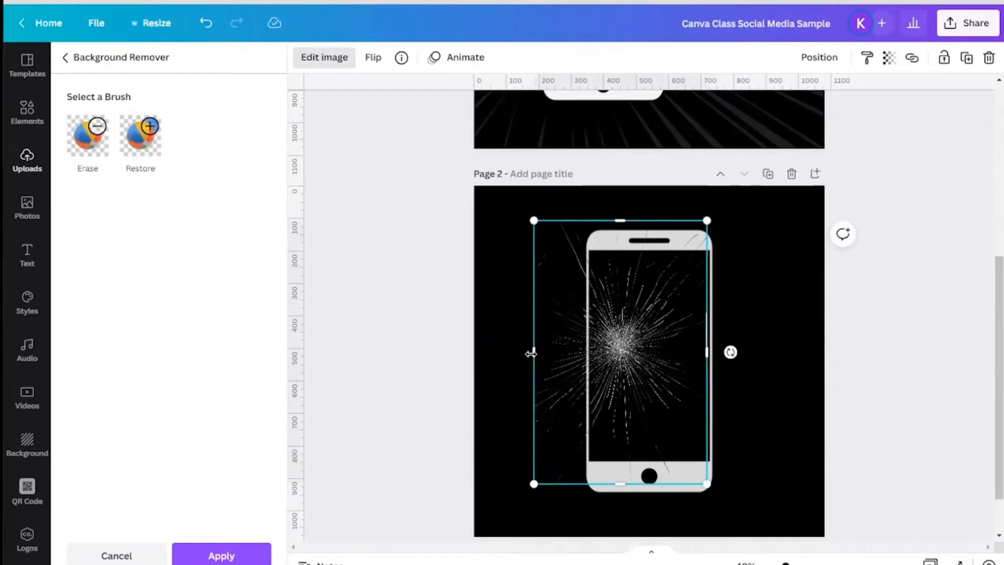
# Step: Crop the broken-glass image's left, top, bottom and right edges to fit inside the phone screen
pyautogui.moveTo(533, 352); pyautogui.dragTo(588, 357)
pyautogui.rightClick(588, 358)
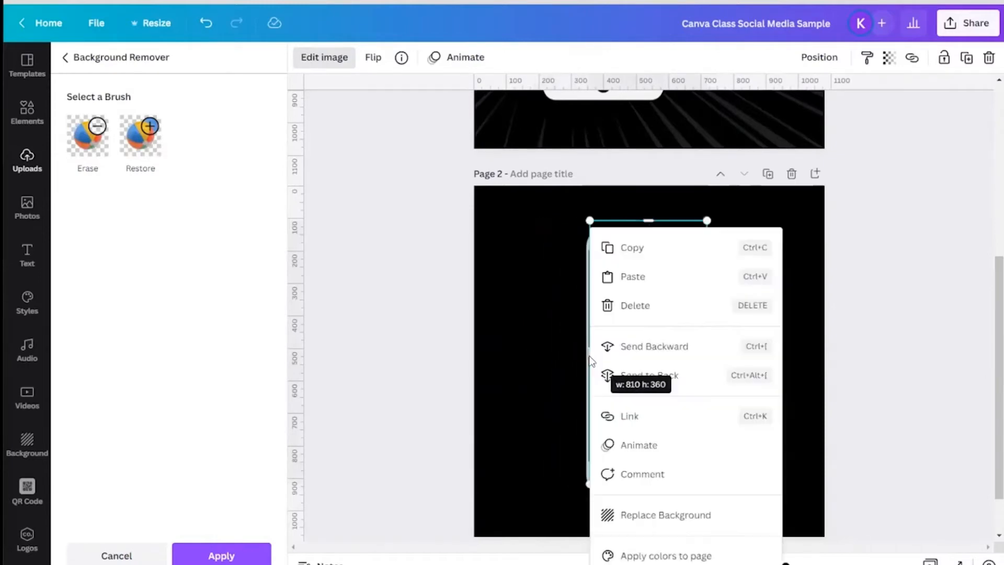
pyautogui.click(425, 336)
pyautogui.moveTo(647, 218); pyautogui.dragTo(647, 250)
pyautogui.moveTo(647, 480); pyautogui.dragTo(647, 461)
pyautogui.moveTo(704, 356); pyautogui.dragTo(709, 356)
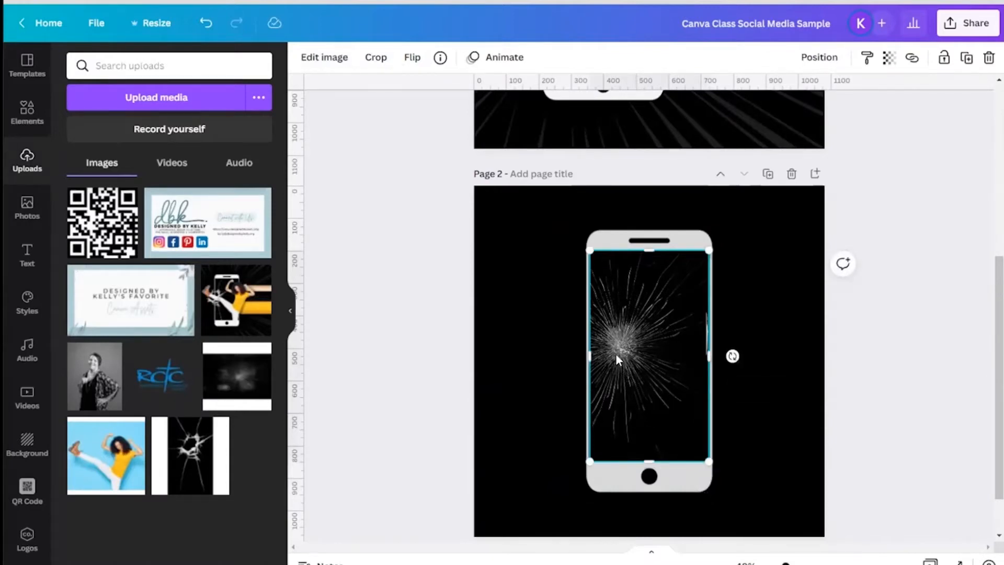
# Step: Lower the broken-glass image's transparency so the cracks look dimmer
pyautogui.click(888, 60)
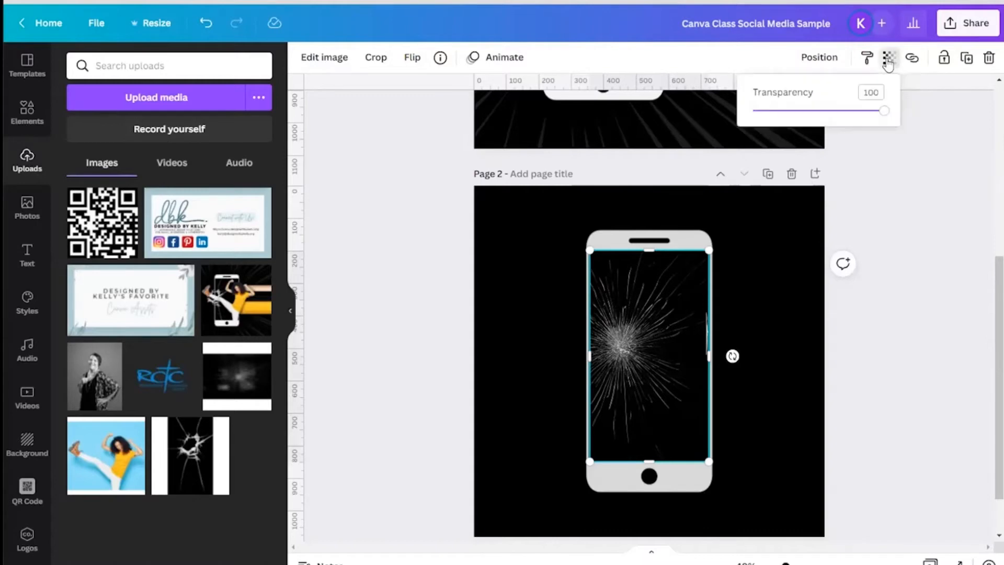
pyautogui.moveTo(882, 115); pyautogui.dragTo(823, 119)
pyautogui.click(877, 268)
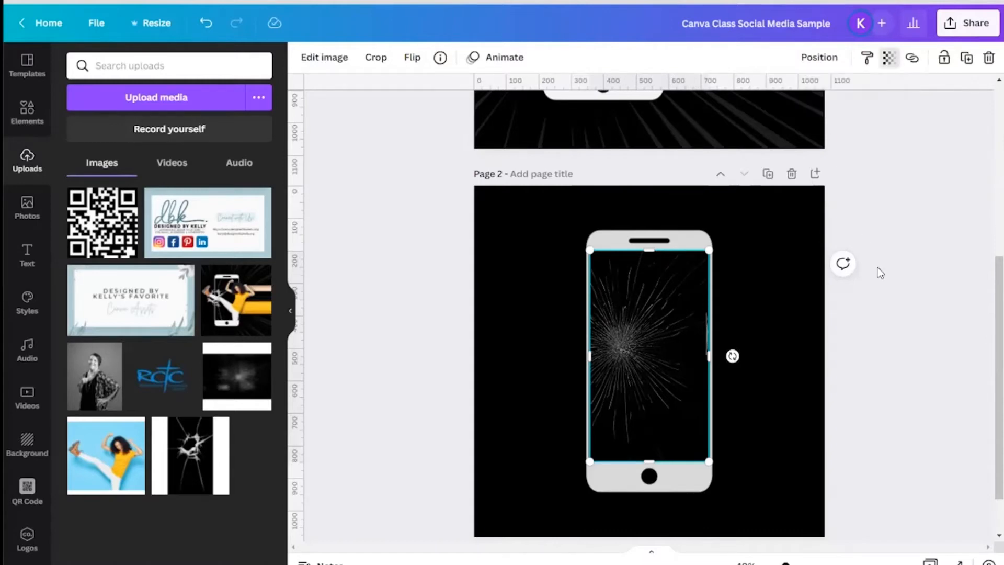
pyautogui.click(921, 403)
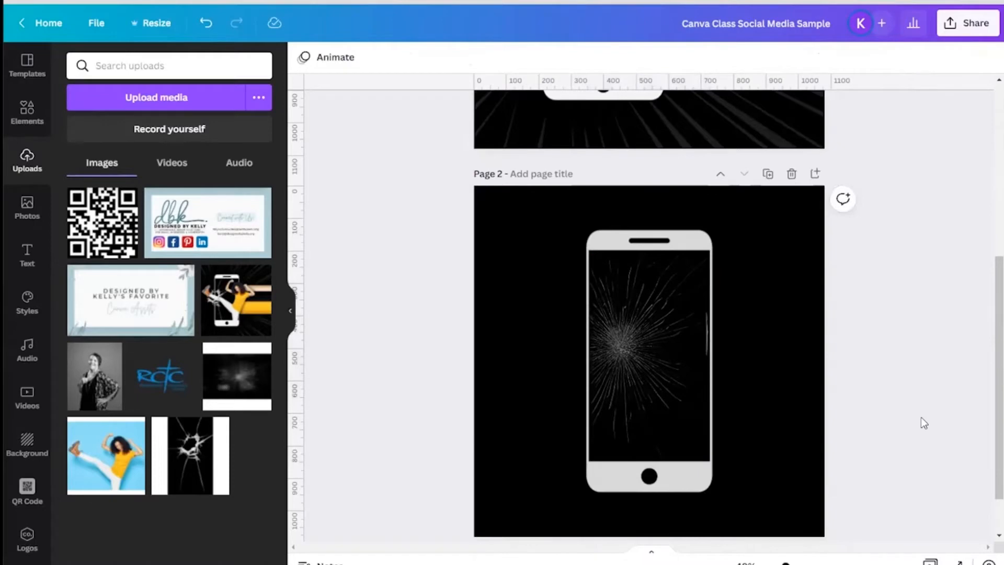
# Step: Search the elements for kick
pyautogui.scroll(5, 921, 416)
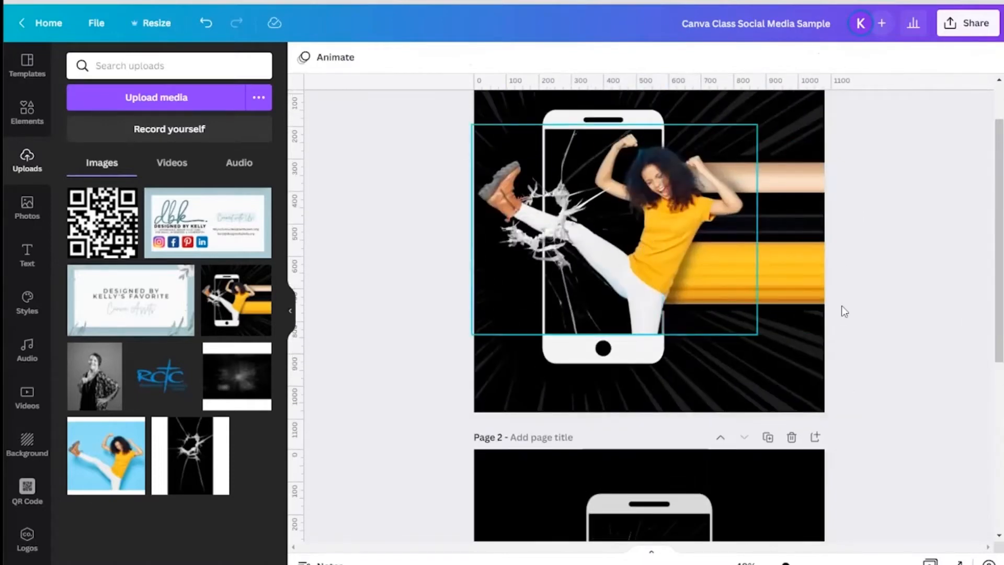
pyautogui.scroll(-6, 906, 318)
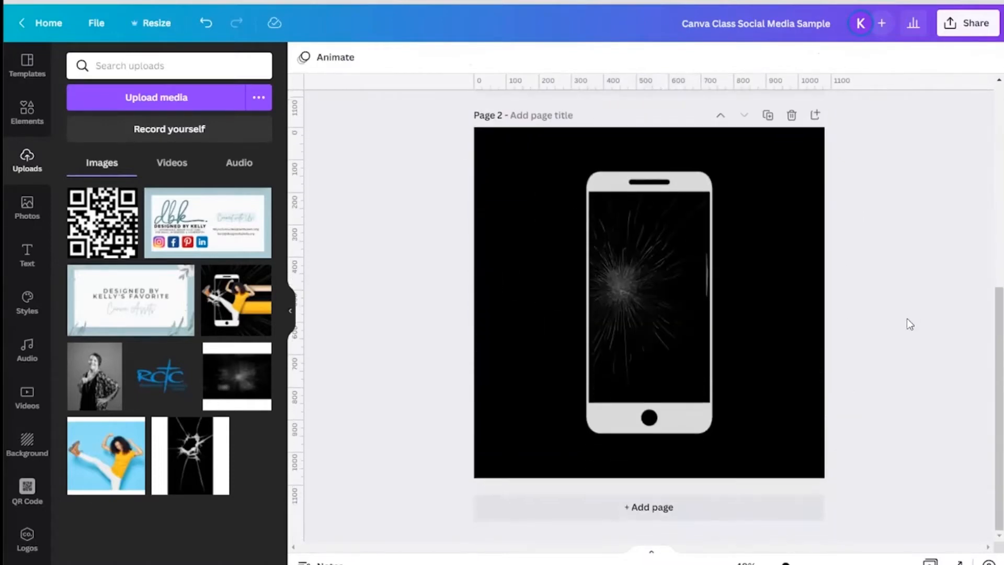
pyautogui.click(40, 127)
pyautogui.click(83, 66)
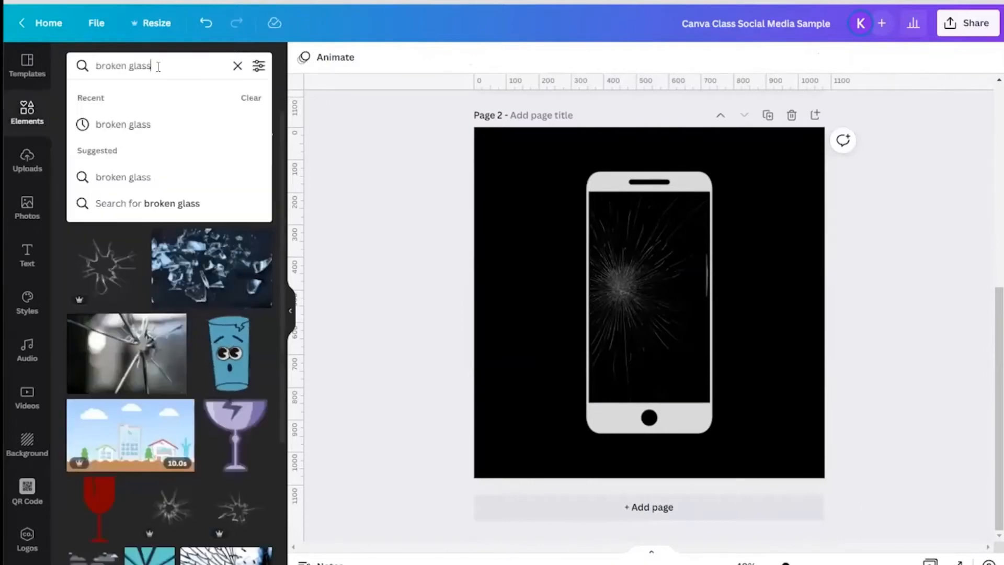
pyautogui.write('ki')
pyautogui.click(103, 150)
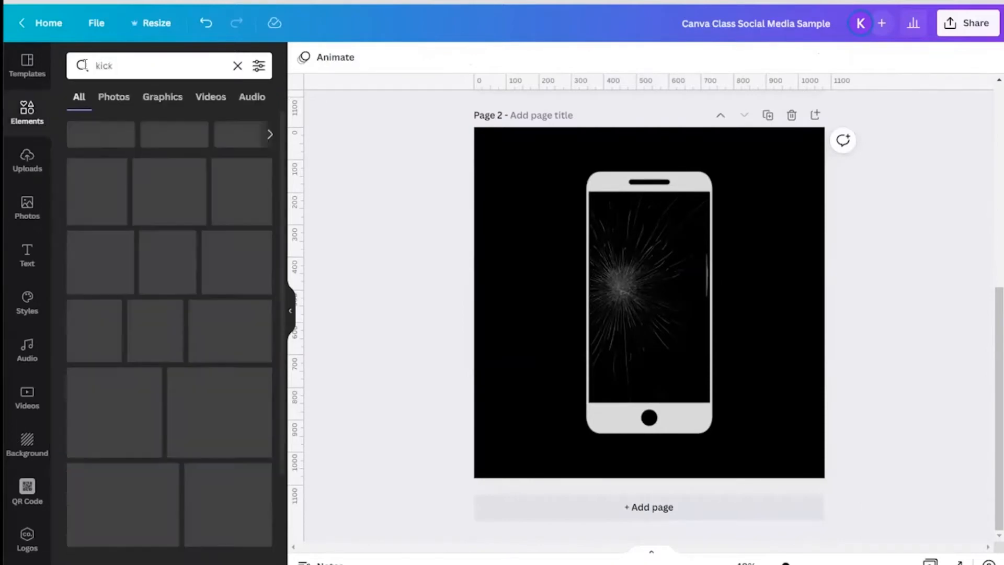
# Step: Add the uploaded kicking-woman photo to page 2 and remove its background with BG Remover
pyautogui.click(31, 164)
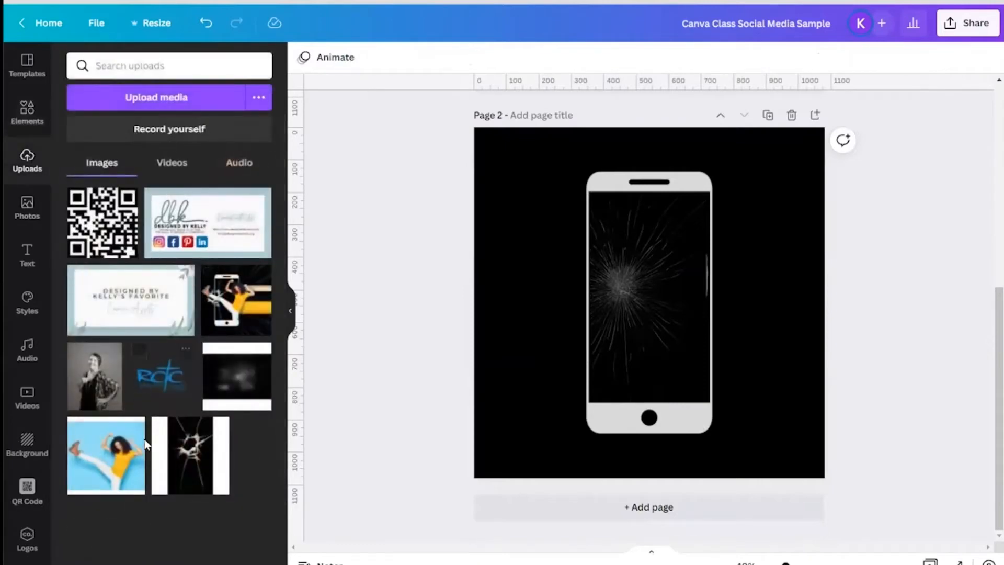
pyautogui.click(117, 454)
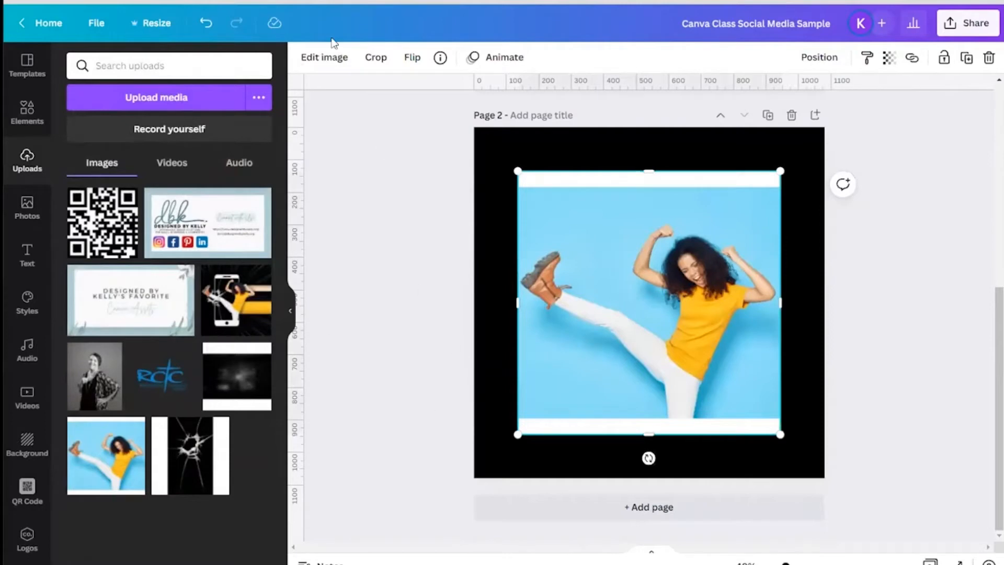
pyautogui.click(327, 59)
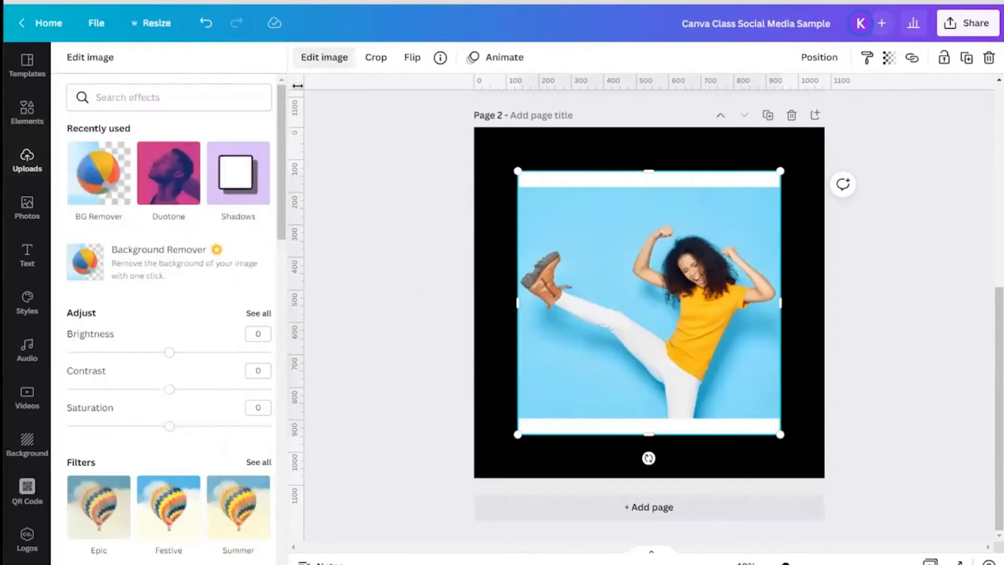
pyautogui.click(104, 187)
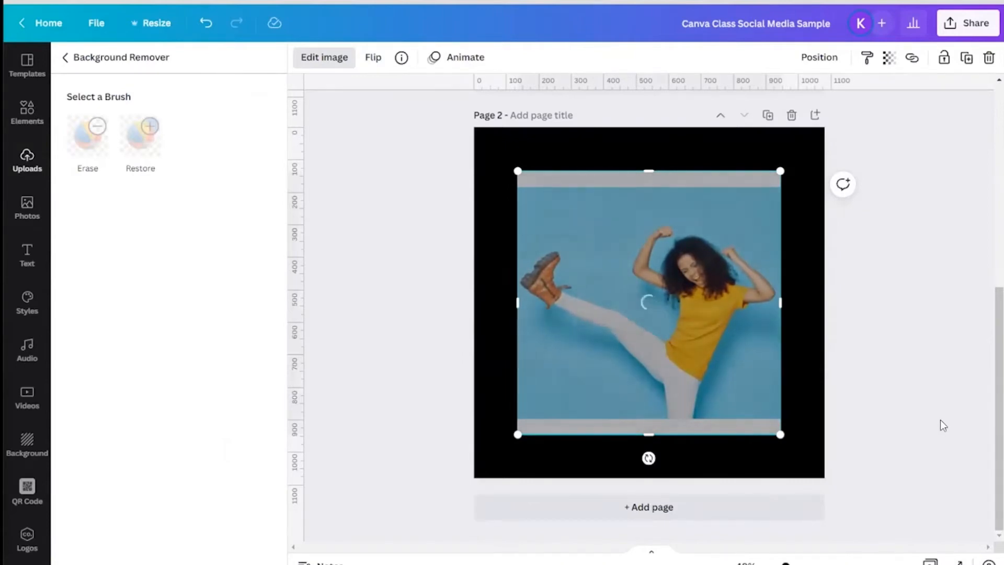
# Step: Enlarge the woman cutout and position her over the phone with her foot outside the screen
pyautogui.moveTo(686, 370); pyautogui.dragTo(681, 351)
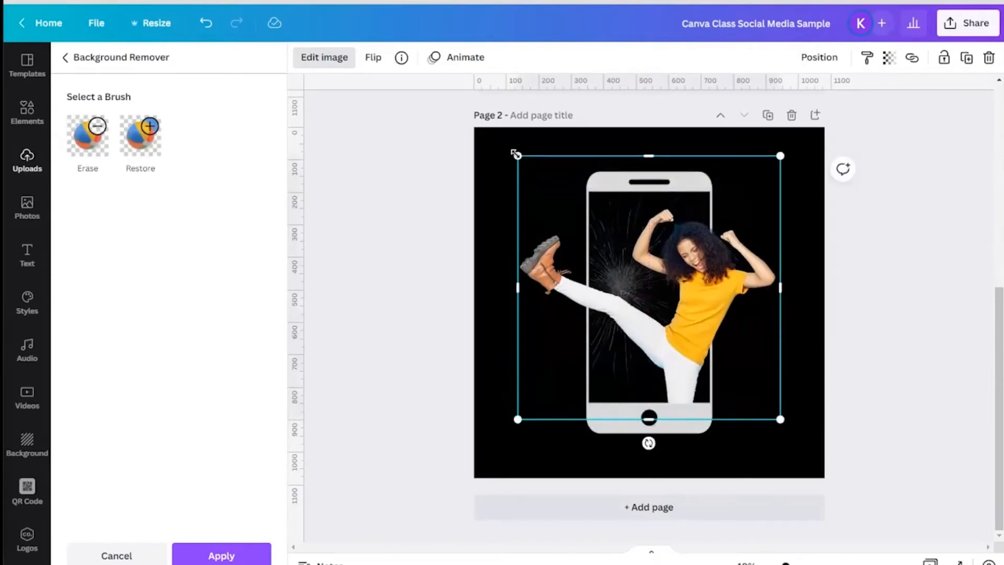
pyautogui.moveTo(517, 155); pyautogui.dragTo(508, 148)
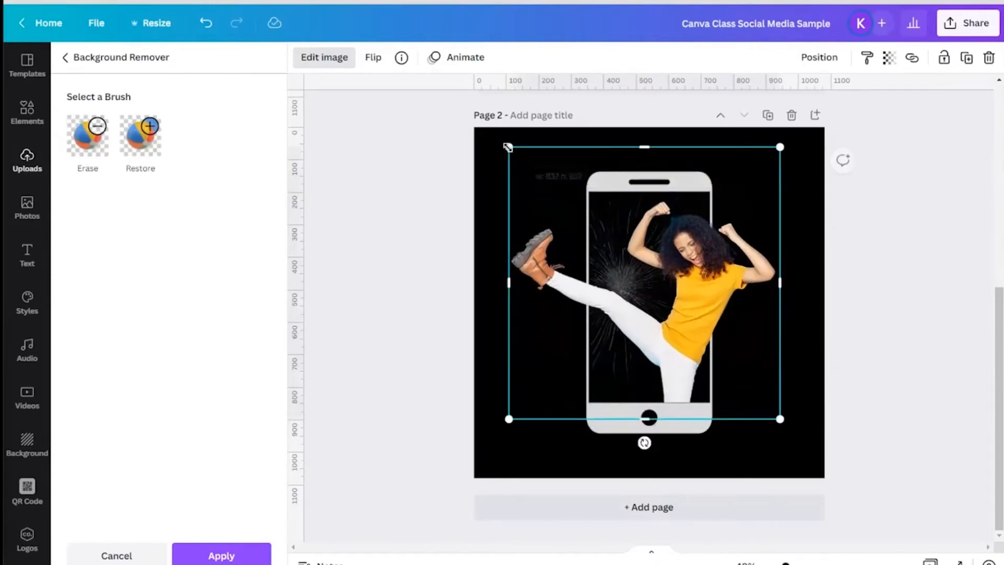
pyautogui.moveTo(673, 307); pyautogui.dragTo(679, 308)
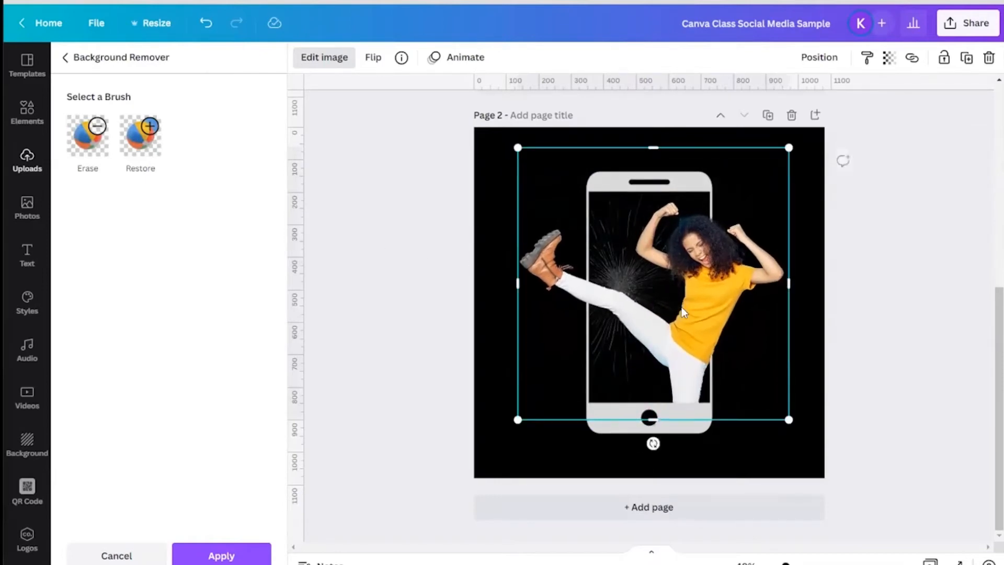
pyautogui.click(859, 317)
# Step: Add the uploaded shattered-glass image to page 2 and remove its background with BG Remover
pyautogui.scroll(6, 805, 363)
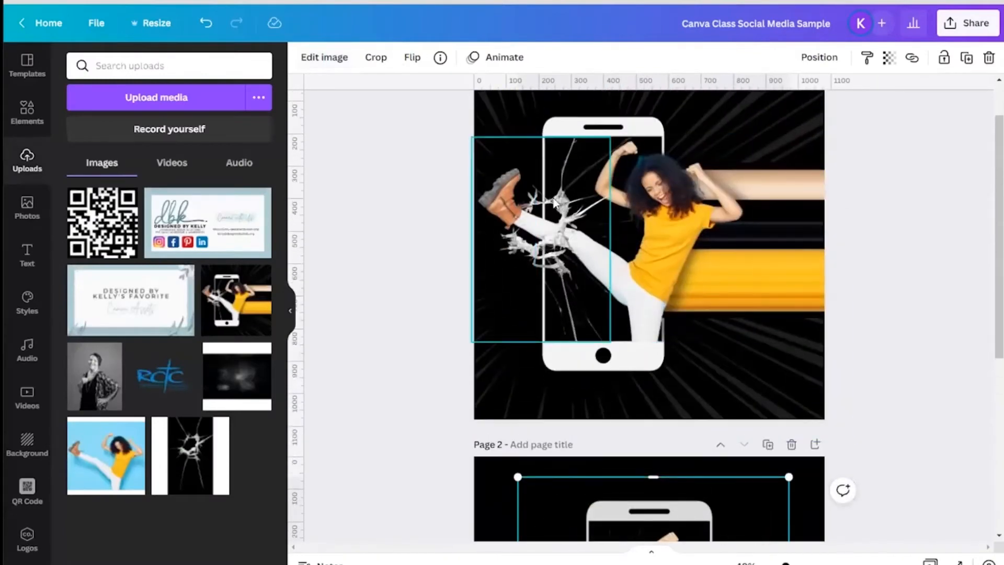
pyautogui.scroll(-5, 872, 357)
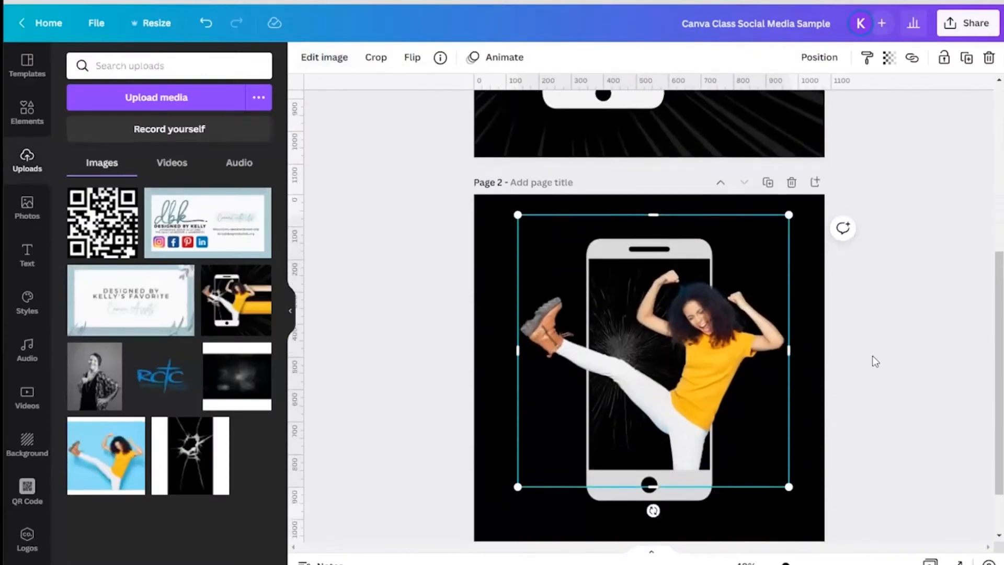
pyautogui.click(422, 365)
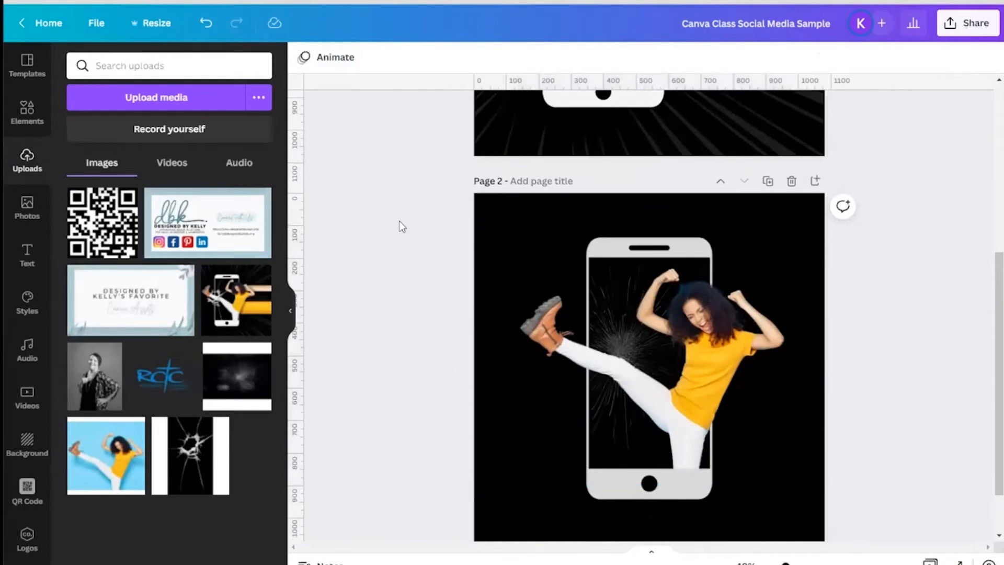
pyautogui.click(205, 470)
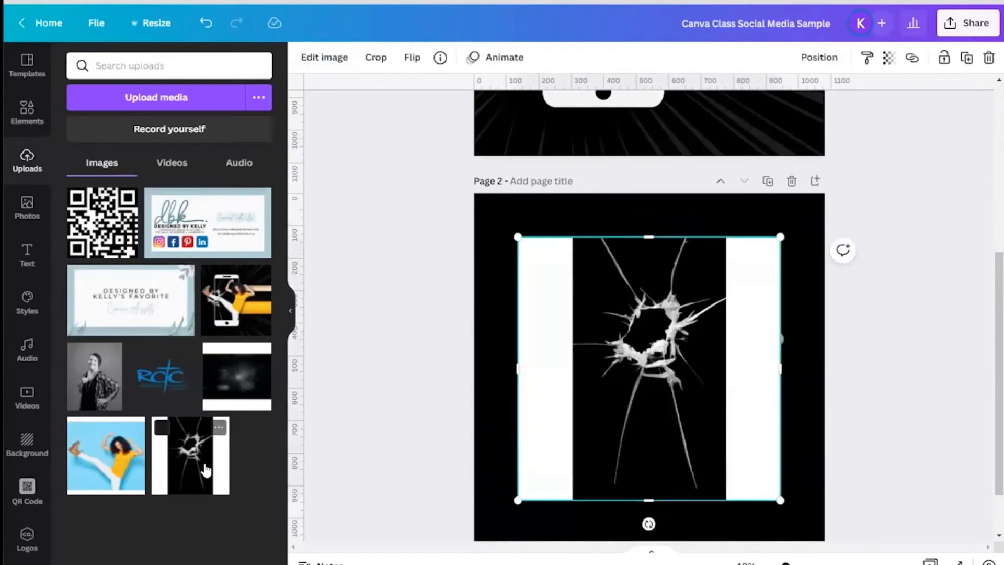
pyautogui.click(321, 62)
pyautogui.click(92, 193)
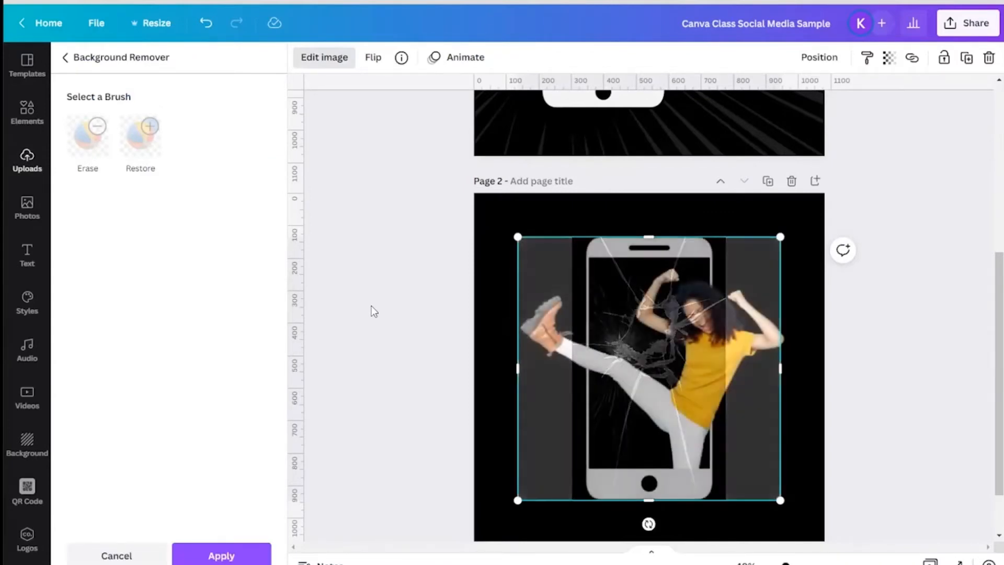
# Step: Move the shattered glass left over the kicking foot and erase its stray long cracks with the Erase brush
pyautogui.moveTo(670, 361); pyautogui.dragTo(593, 373)
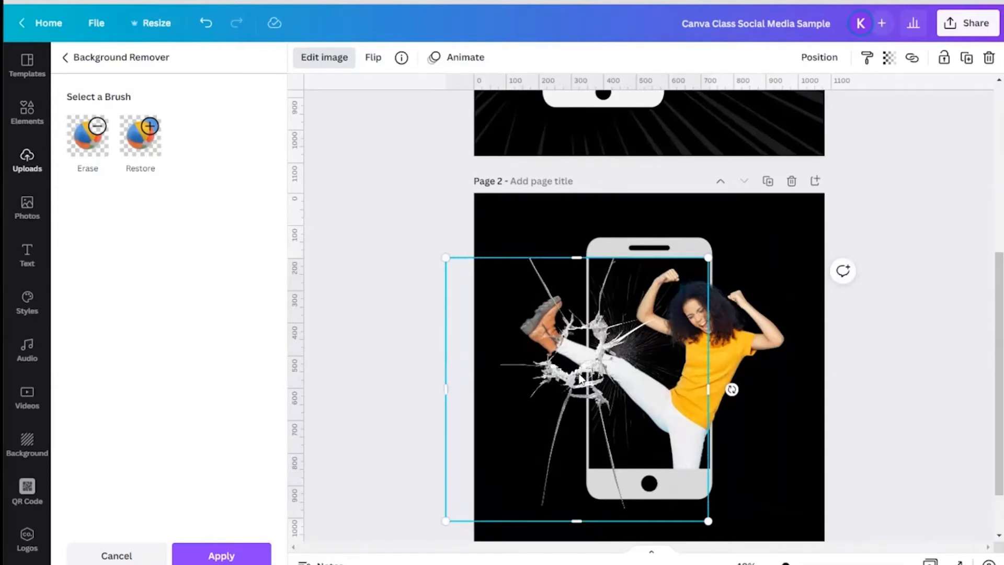
pyautogui.click(221, 555)
pyautogui.click(79, 142)
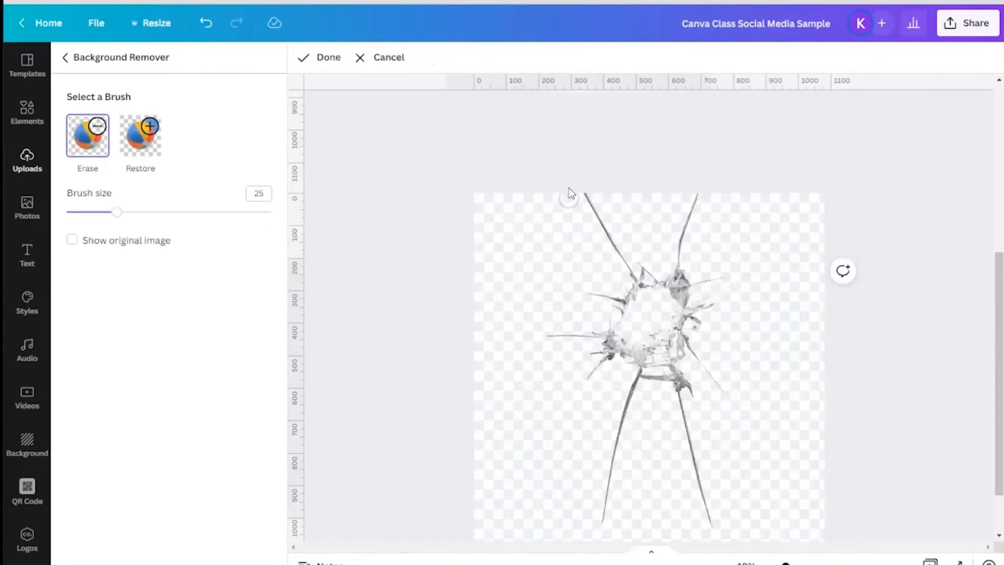
pyautogui.moveTo(586, 197)
pyautogui.mouseDown()
pyautogui.moveTo(623, 264)
pyautogui.moveTo(588, 294)
pyautogui.moveTo(604, 297)
pyautogui.mouseUp()
pyautogui.moveTo(542, 343); pyautogui.dragTo(588, 336)
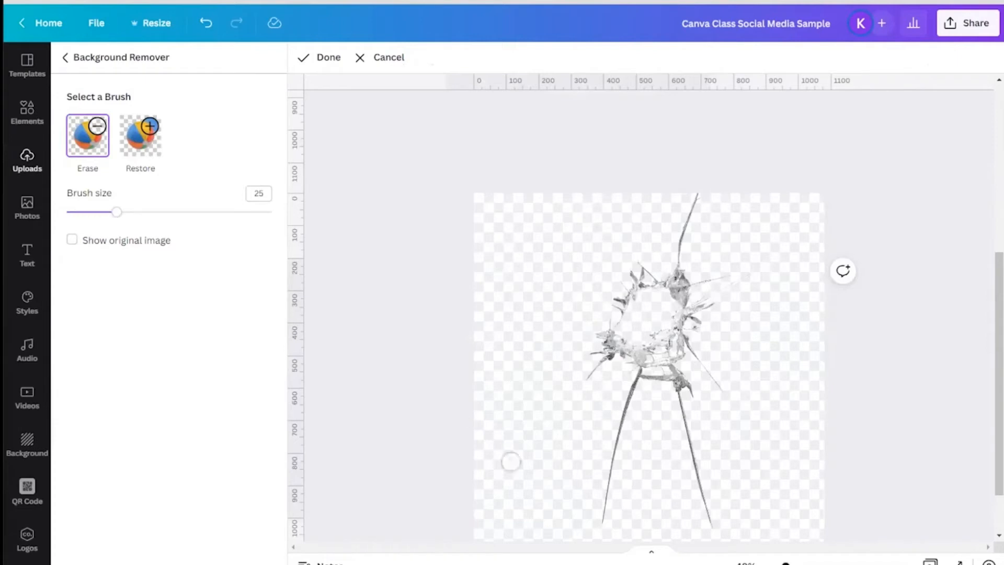
pyautogui.moveTo(599, 530); pyautogui.dragTo(631, 386)
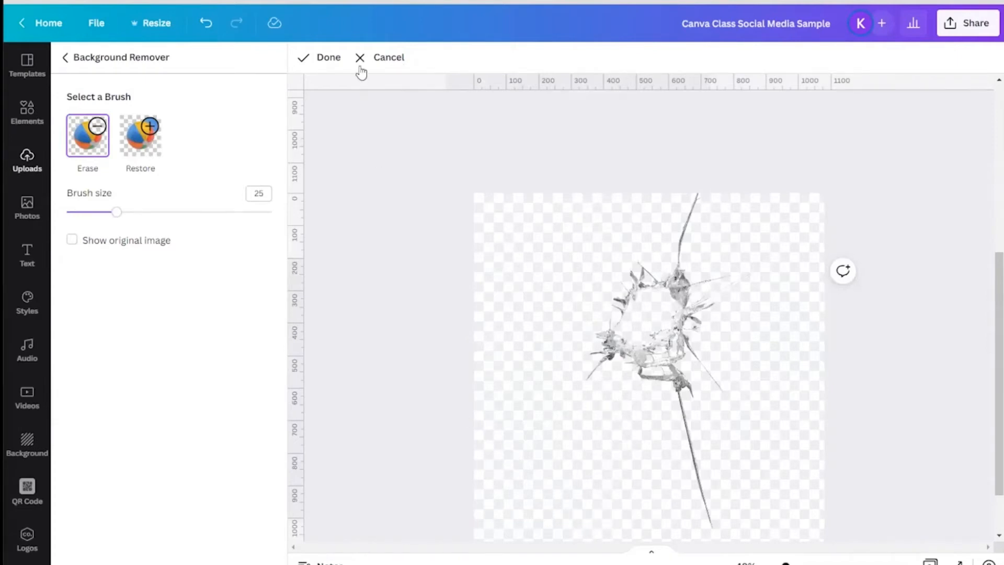
pyautogui.click(325, 58)
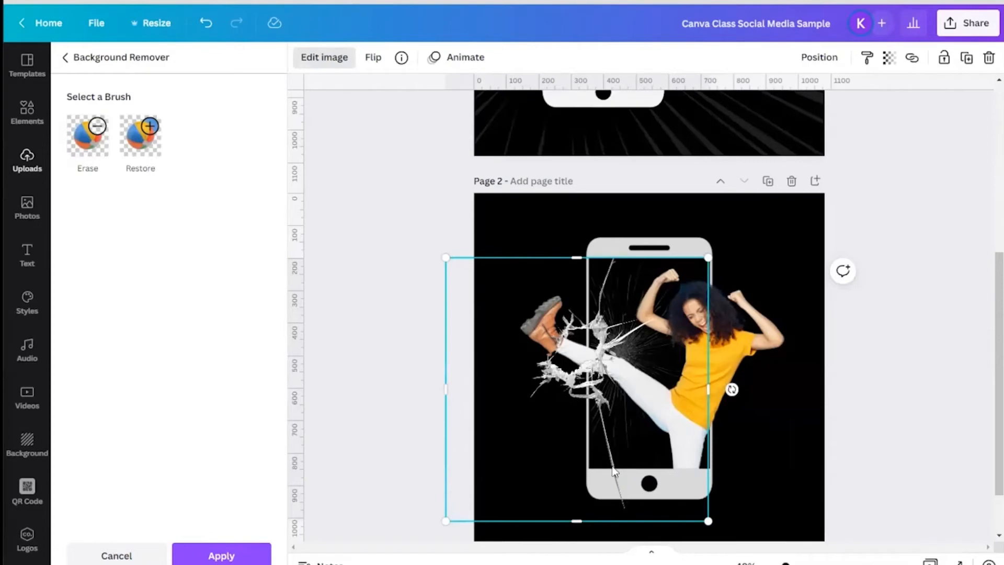
# Step: Crop the shattered-glass image's bottom and left edges
pyautogui.moveTo(574, 519); pyautogui.dragTo(574, 469)
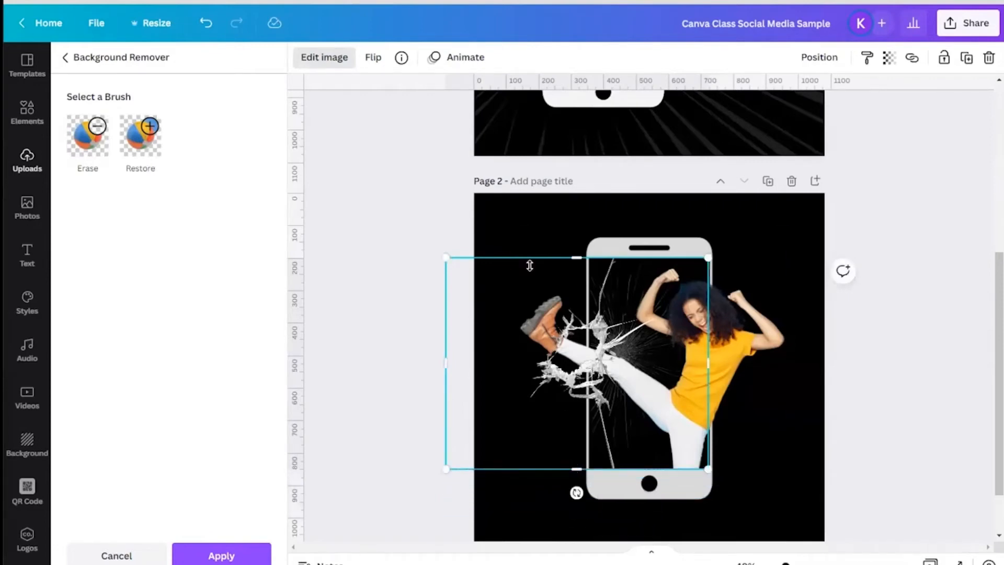
pyautogui.moveTo(441, 356); pyautogui.dragTo(509, 357)
pyautogui.click(411, 353)
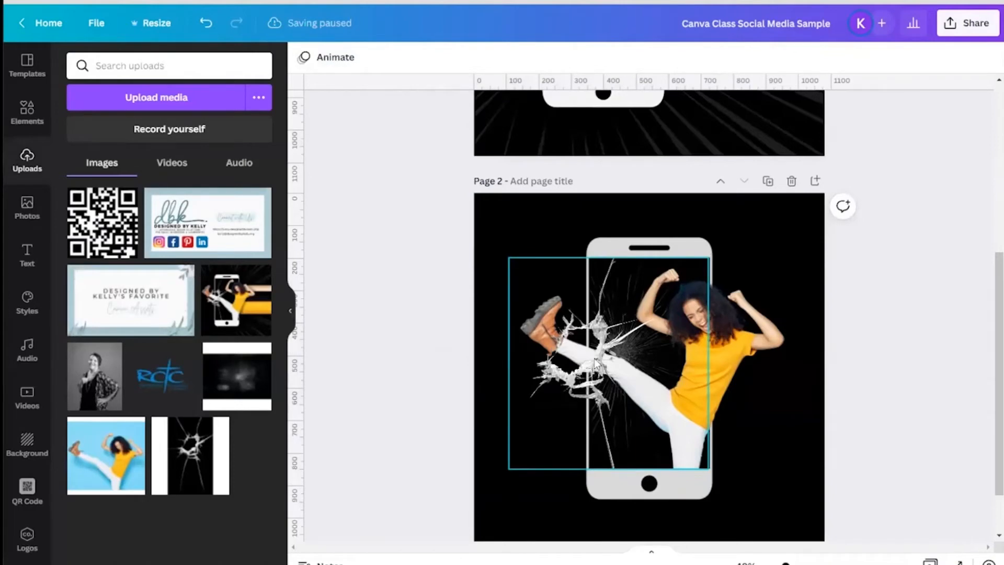
# Step: Duplicate the woman cutout and crop the copy down to its kicking leg so the leg sits over the glass
pyautogui.scroll(6, 366, 250)
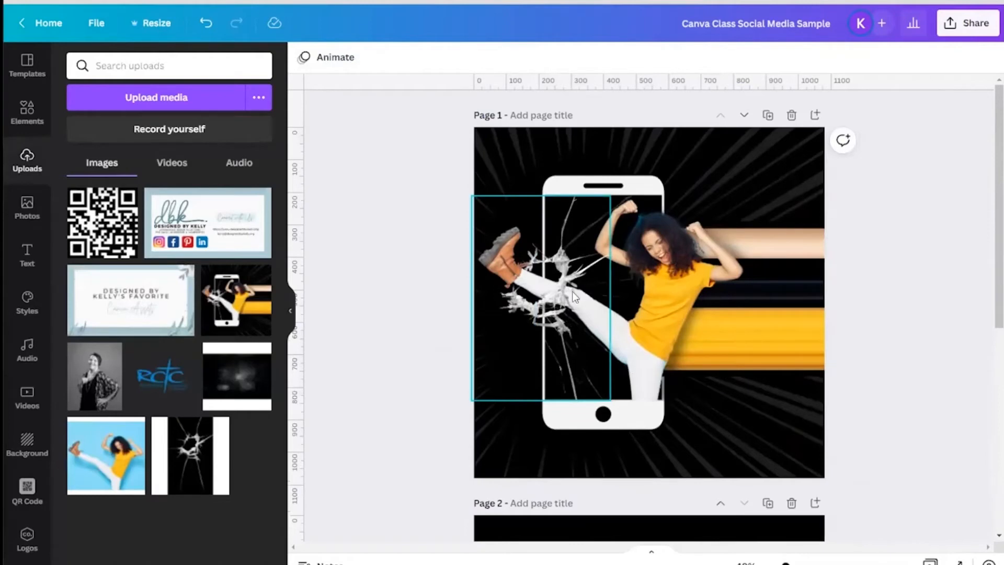
pyautogui.scroll(-6, 412, 328)
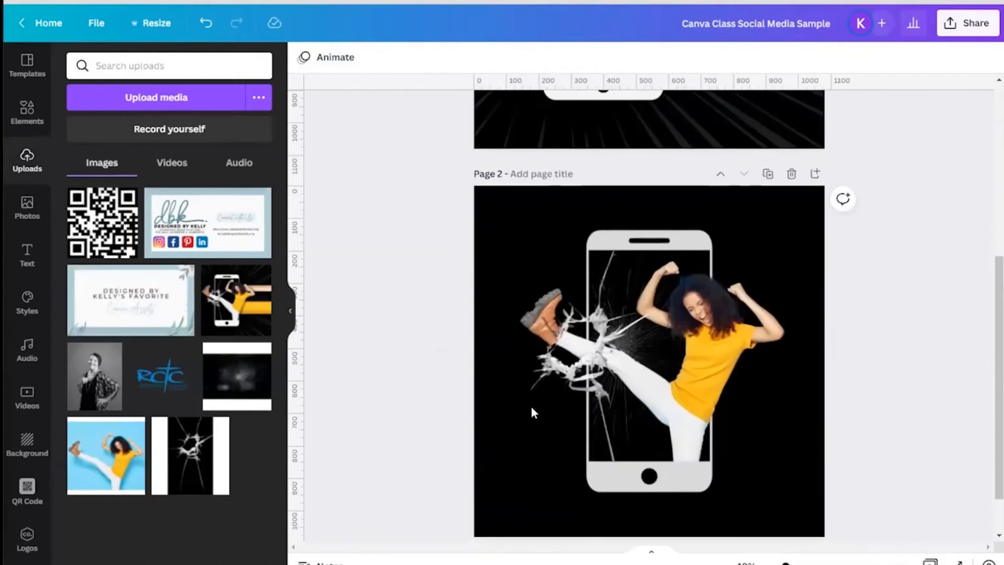
pyautogui.click(714, 346)
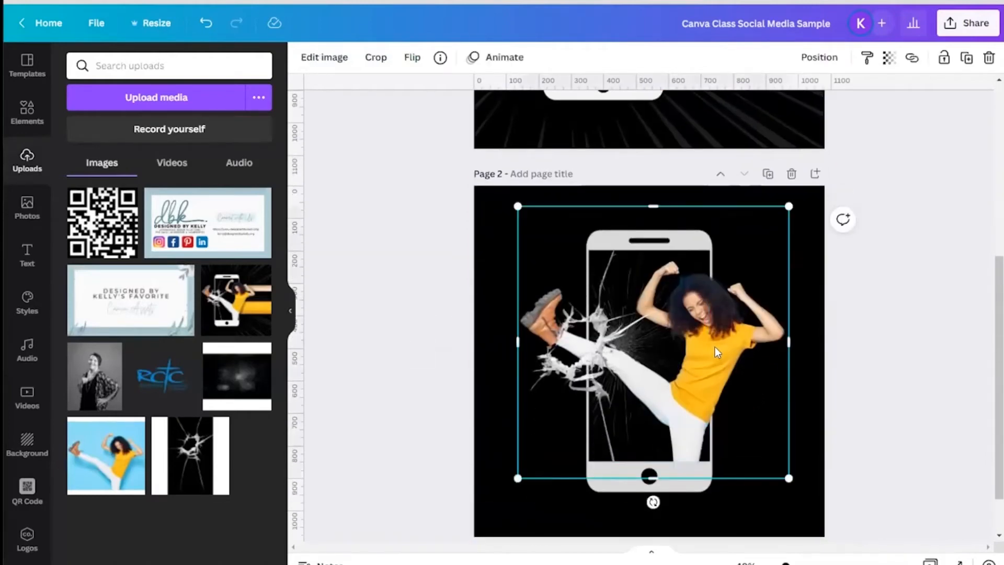
pyautogui.click(966, 58)
pyautogui.moveTo(701, 335)
pyautogui.mouseDown()
pyautogui.moveTo(748, 344)
pyautogui.moveTo(703, 333)
pyautogui.mouseUp()
pyautogui.moveTo(786, 342); pyautogui.dragTo(550, 329)
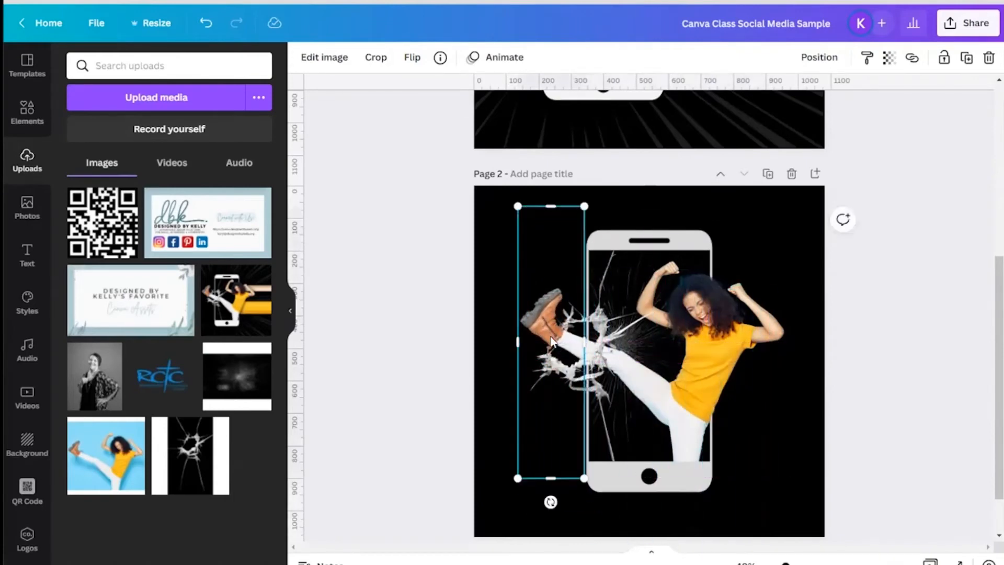
pyautogui.click(439, 382)
pyautogui.scroll(-2, 852, 500)
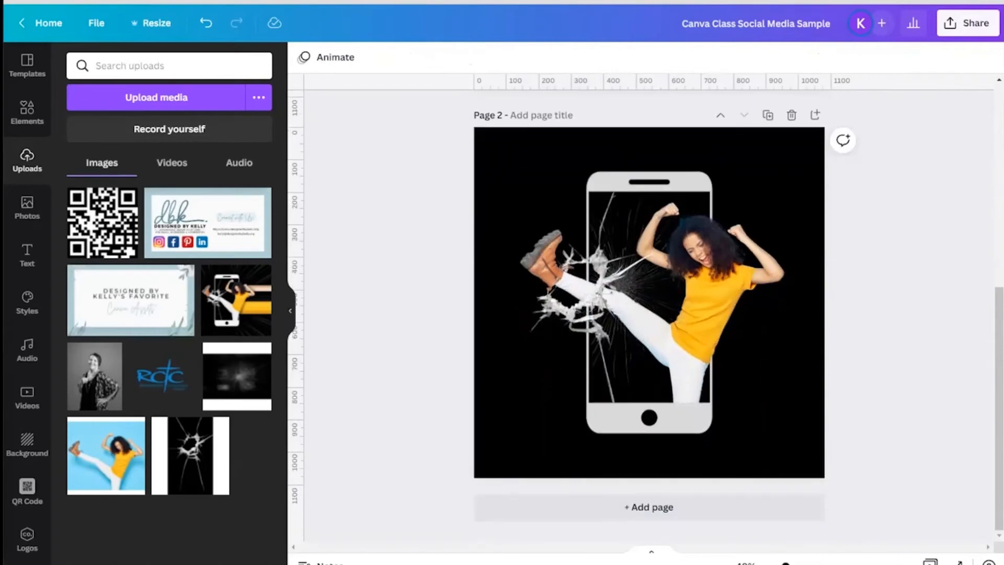
pyautogui.scroll(5, 605, 333)
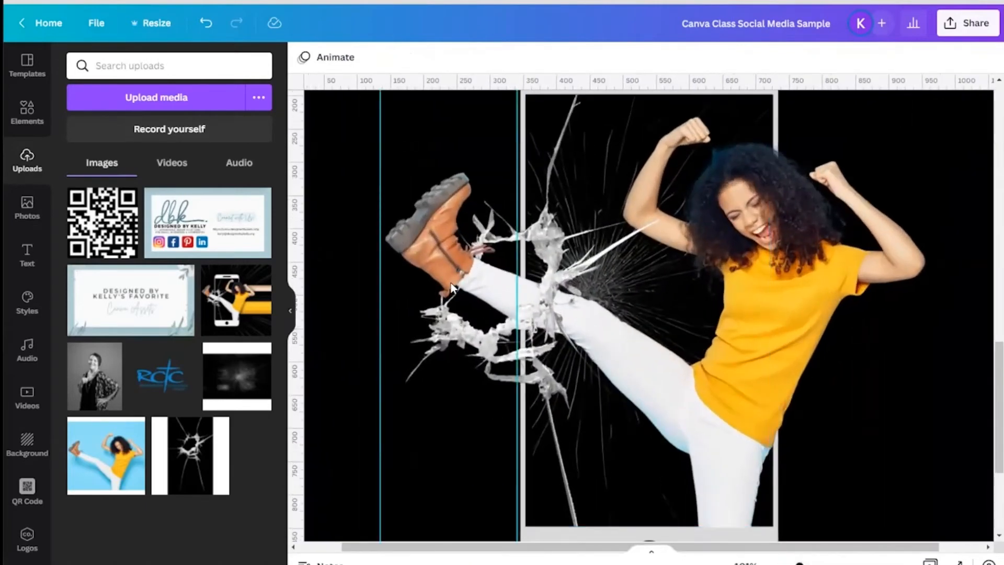
# Step: Compare the page 2 composition against the original design on page 1
pyautogui.scroll(-2, 929, 510)
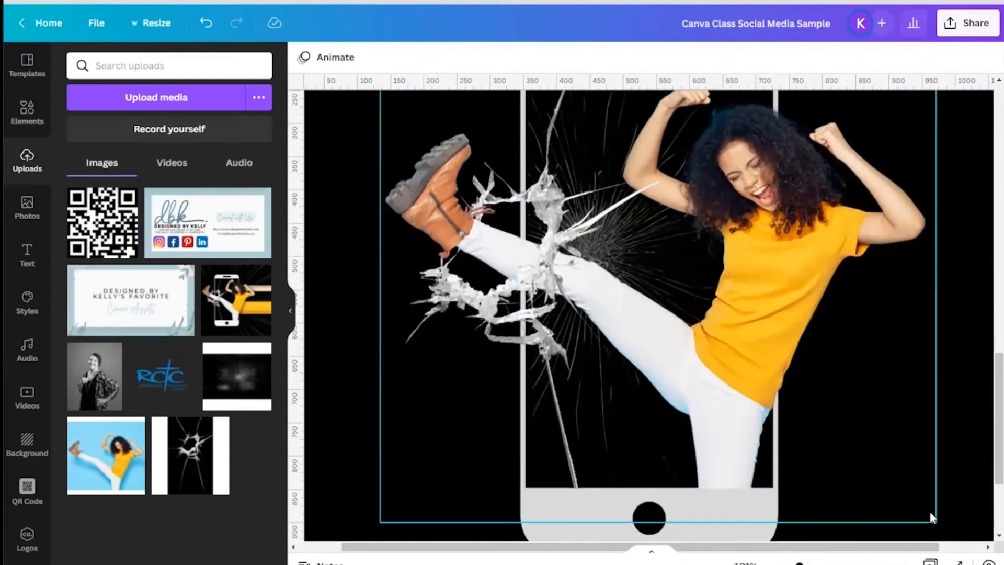
pyautogui.hotkey('ctrl', 'alt', '0')
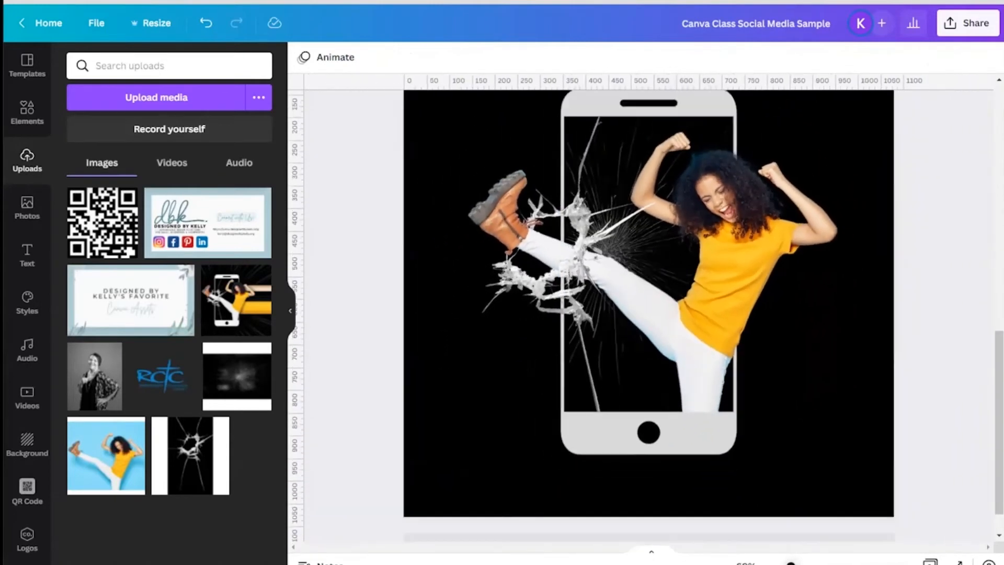
pyautogui.scroll(-6, 921, 408)
pyautogui.scroll(6, 922, 408)
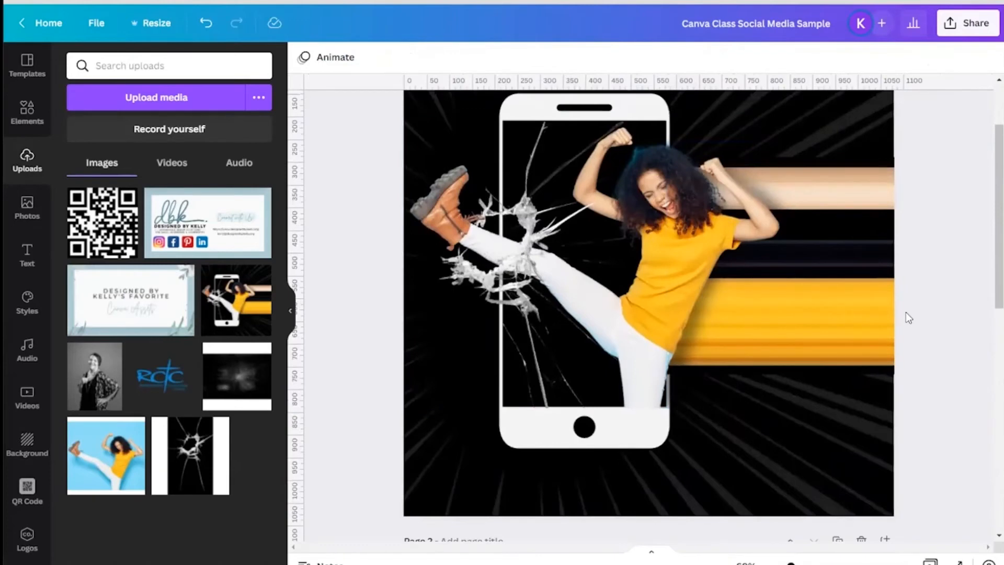
pyautogui.scroll(-7, 908, 318)
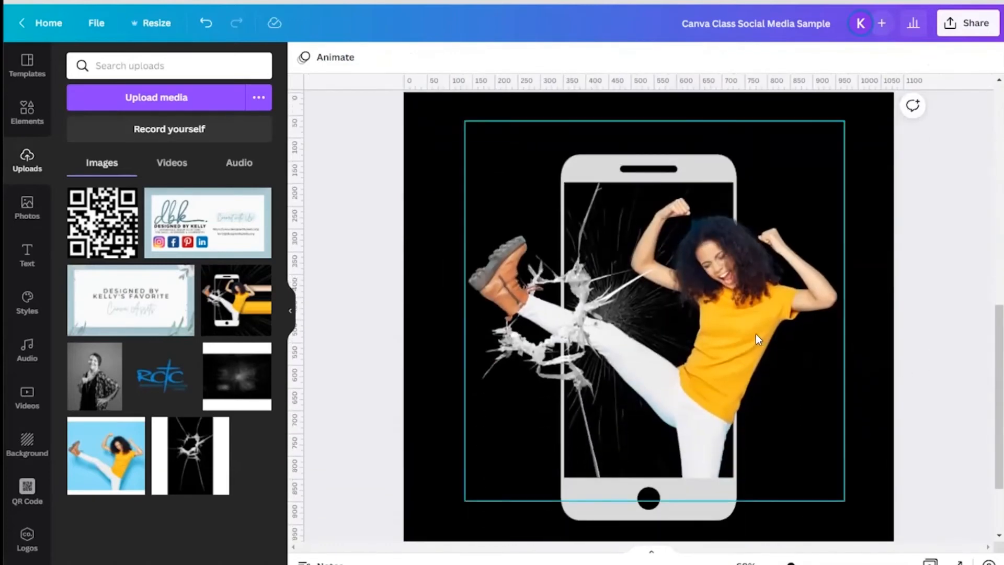
# Step: Duplicate the woman cutout and move the copy to the right
pyautogui.click(758, 338)
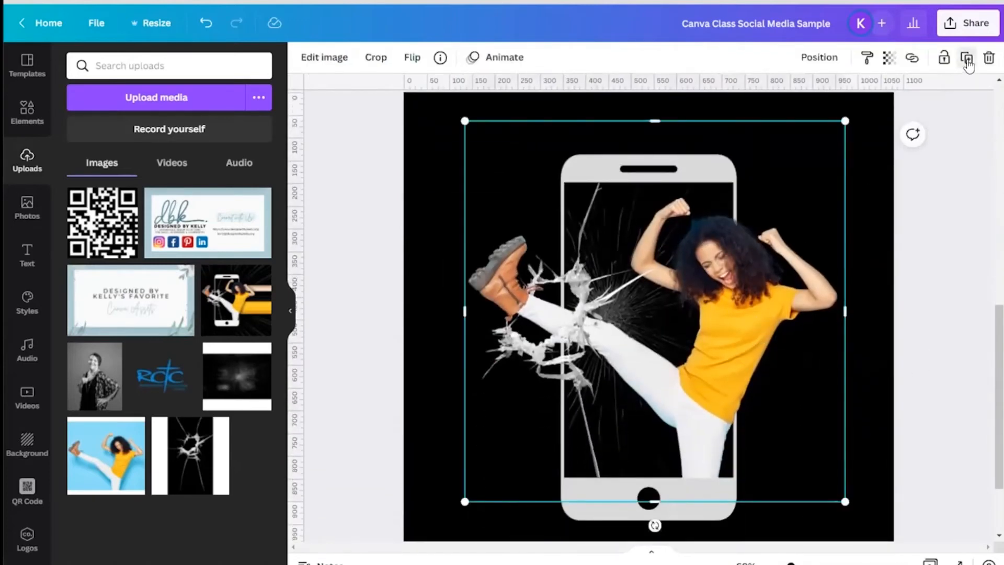
pyautogui.hotkey('ctrl', 'd')
pyautogui.moveTo(764, 309); pyautogui.dragTo(832, 306)
# Step: Apply the Pixelate effect's Pixel style to the copy with horizontal pixels 2 and vertical pixels 200
pyautogui.click(327, 58)
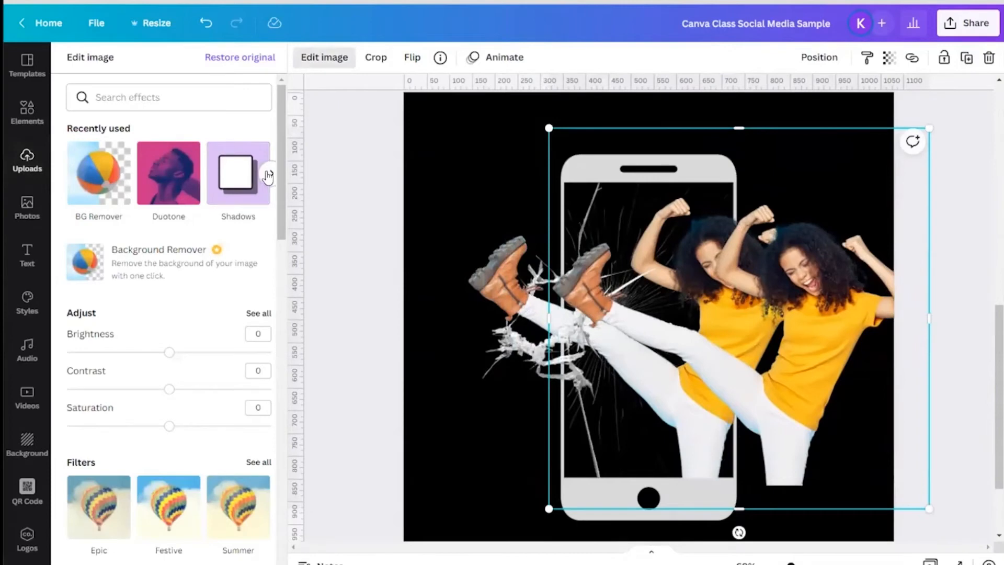
pyautogui.click(268, 174)
pyautogui.click(268, 174)
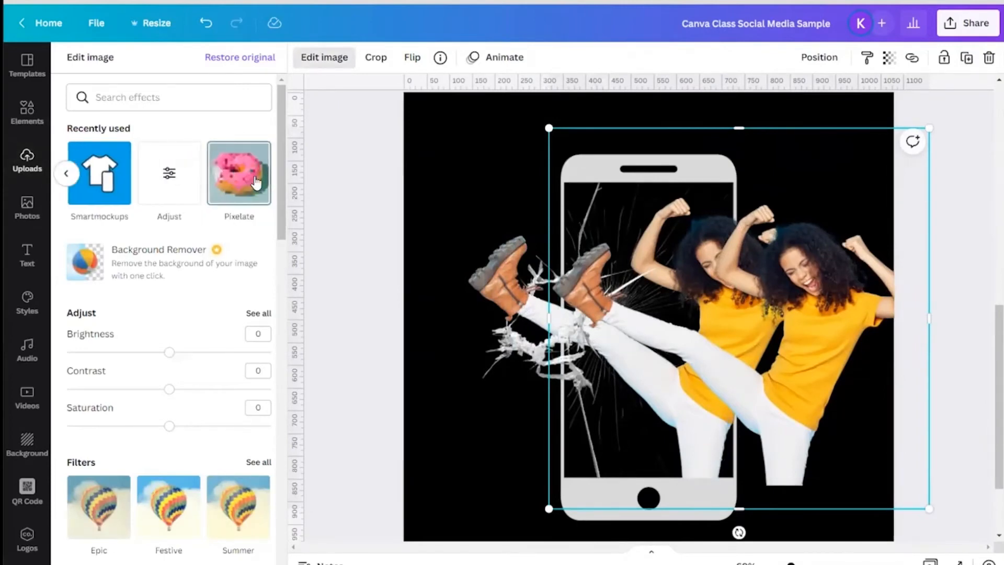
pyautogui.click(244, 176)
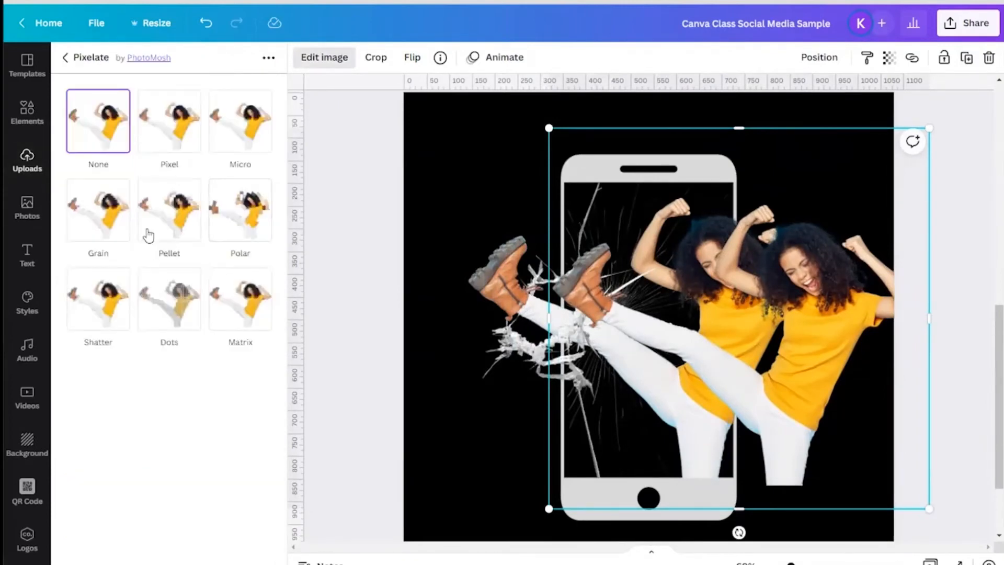
pyautogui.click(169, 135)
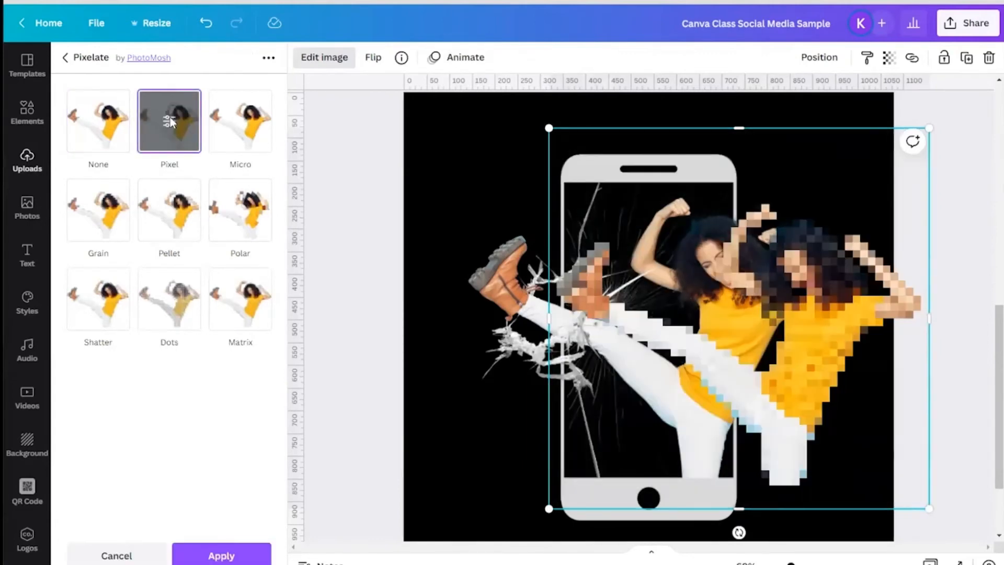
pyautogui.click(170, 123)
pyautogui.moveTo(118, 186); pyautogui.dragTo(305, 222)
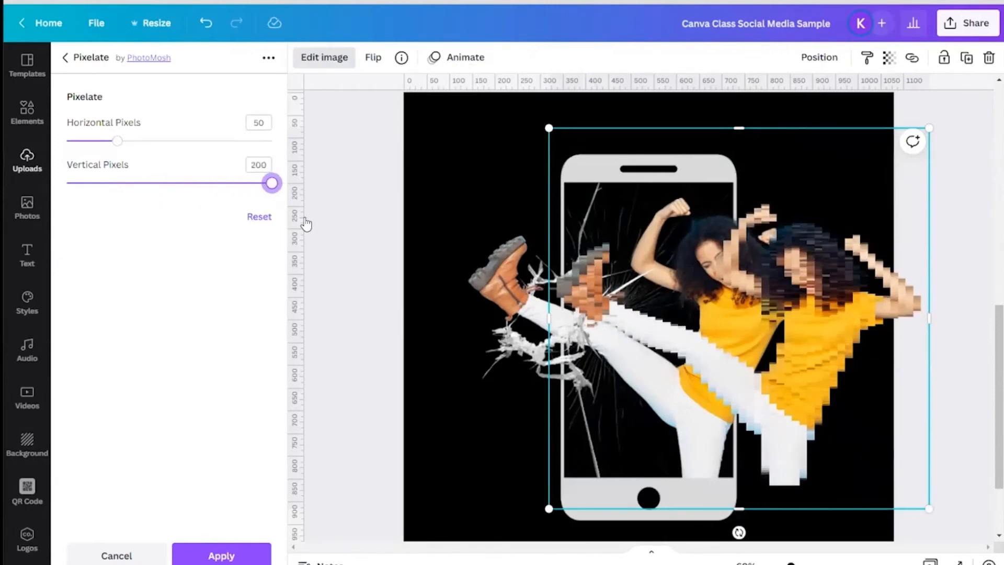
pyautogui.moveTo(117, 140); pyautogui.dragTo(69, 136)
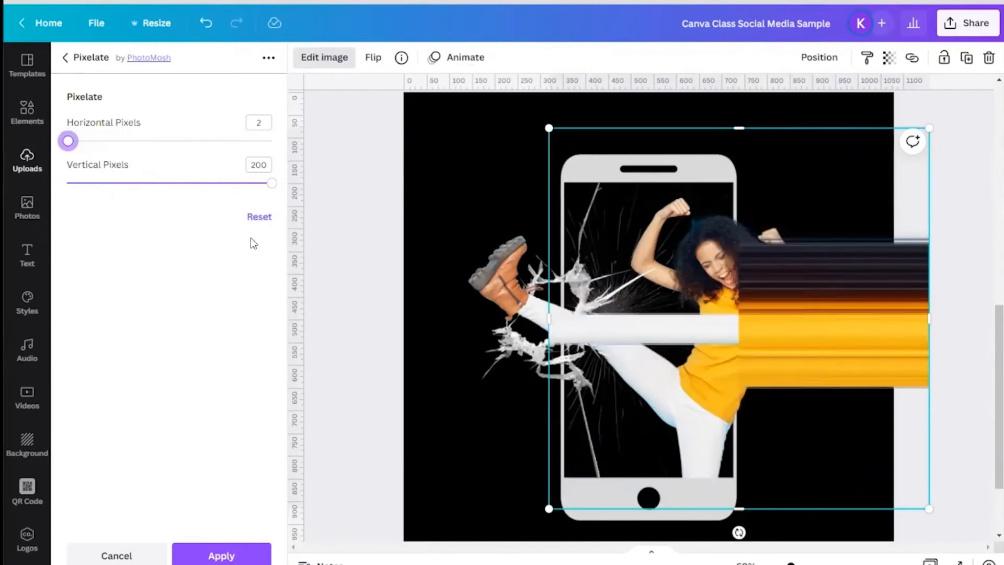
pyautogui.click(225, 555)
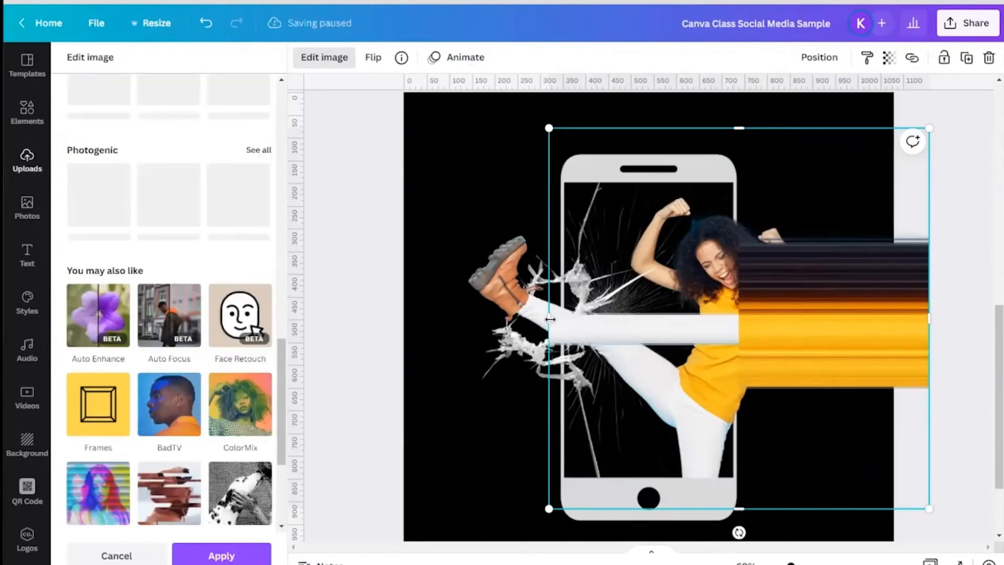
# Step: Crop the pixelated copy down to its right-hand streaks, then enlarge and reposition it toward the top right
pyautogui.moveTo(549, 319); pyautogui.dragTo(738, 337)
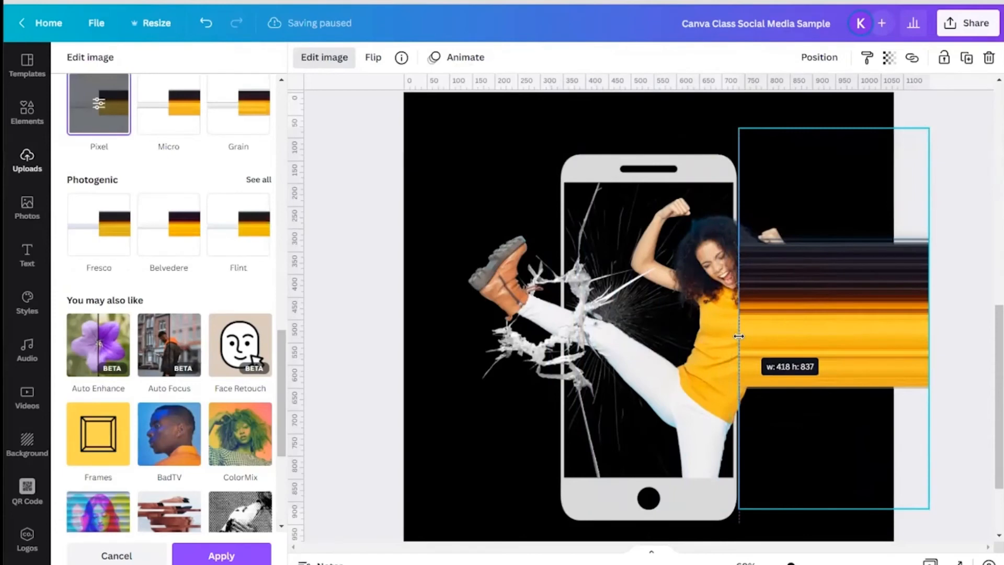
pyautogui.moveTo(816, 350); pyautogui.dragTo(773, 377)
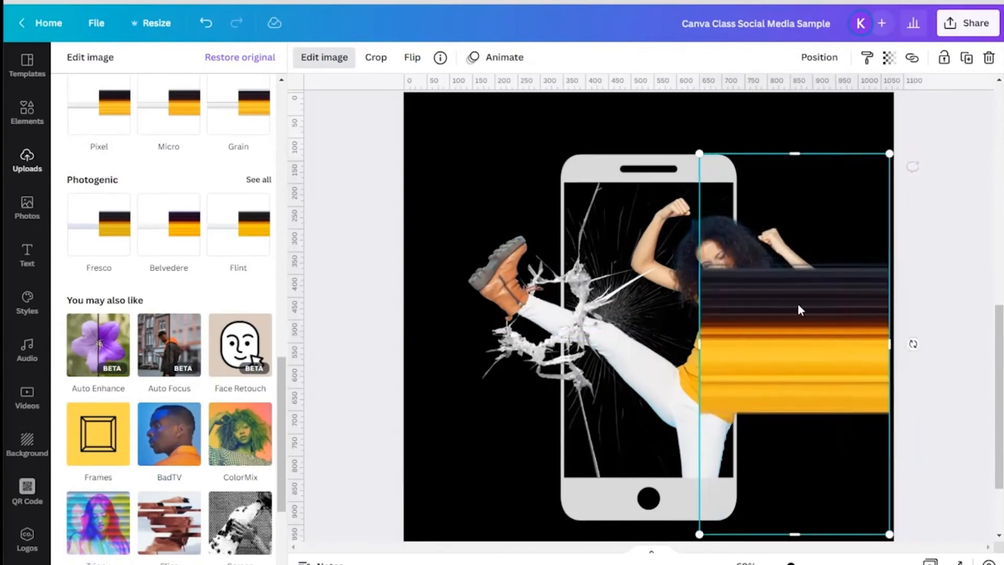
pyautogui.moveTo(890, 153); pyautogui.dragTo(965, 102)
pyautogui.moveTo(854, 247); pyautogui.dragTo(864, 267)
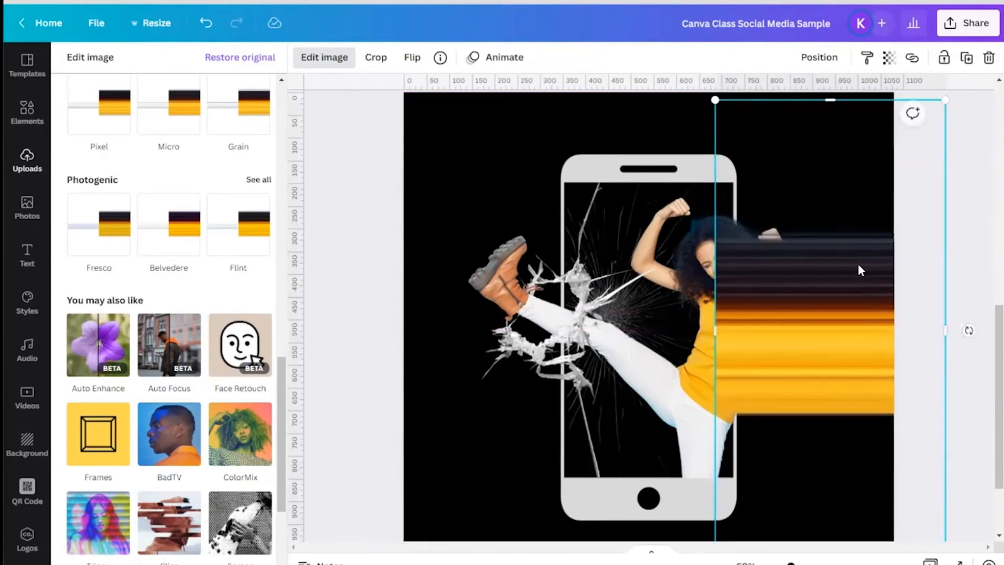
# Step: Send the streak image backward twice so it sits behind the woman
pyautogui.click(824, 61)
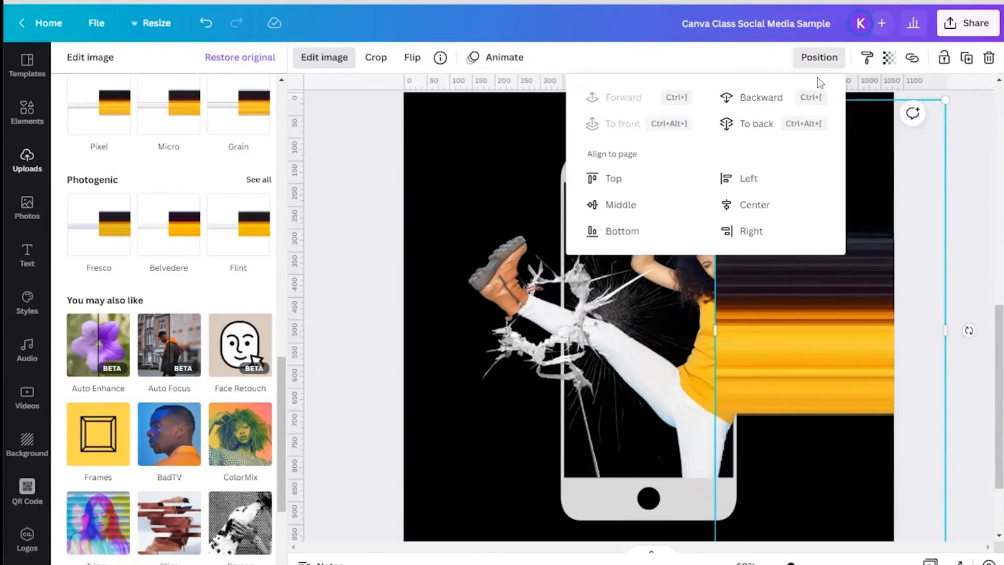
pyautogui.click(759, 103)
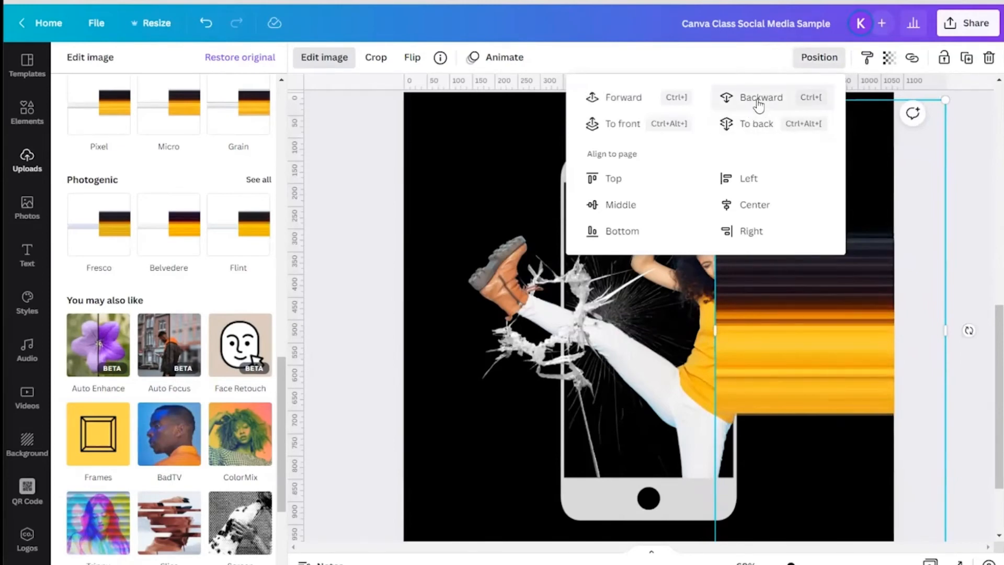
pyautogui.click(759, 104)
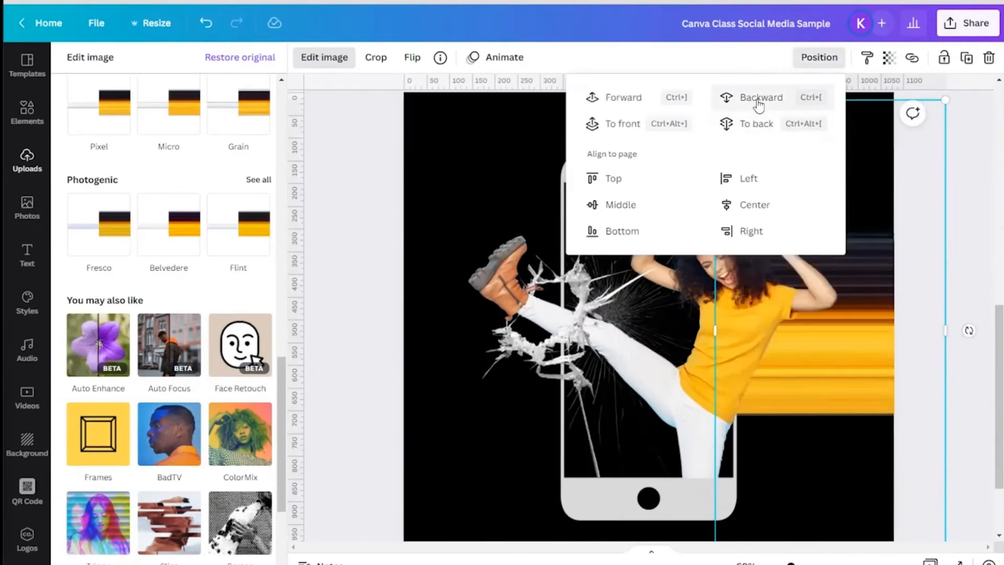
pyautogui.click(353, 291)
pyautogui.click(353, 290)
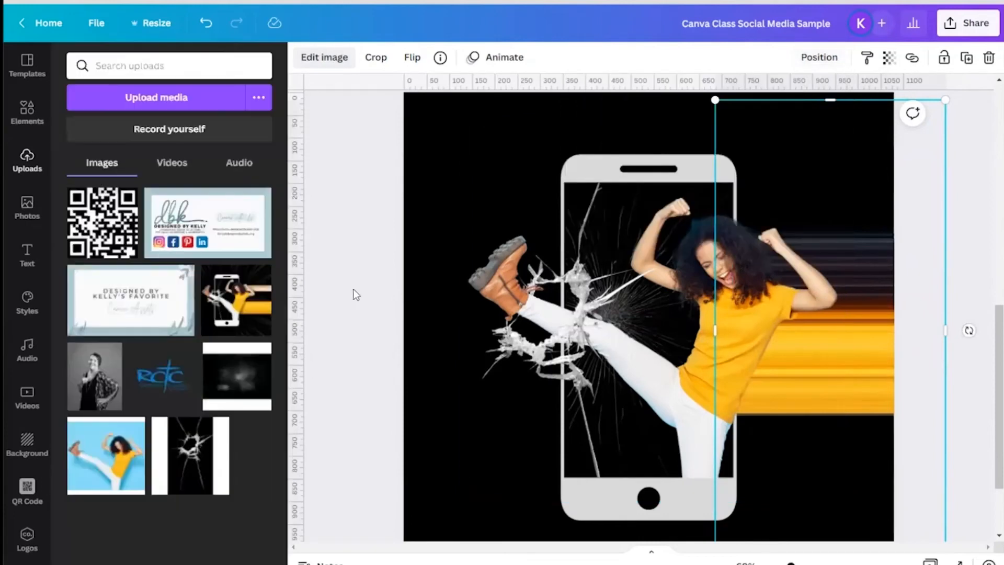
pyautogui.click(969, 297)
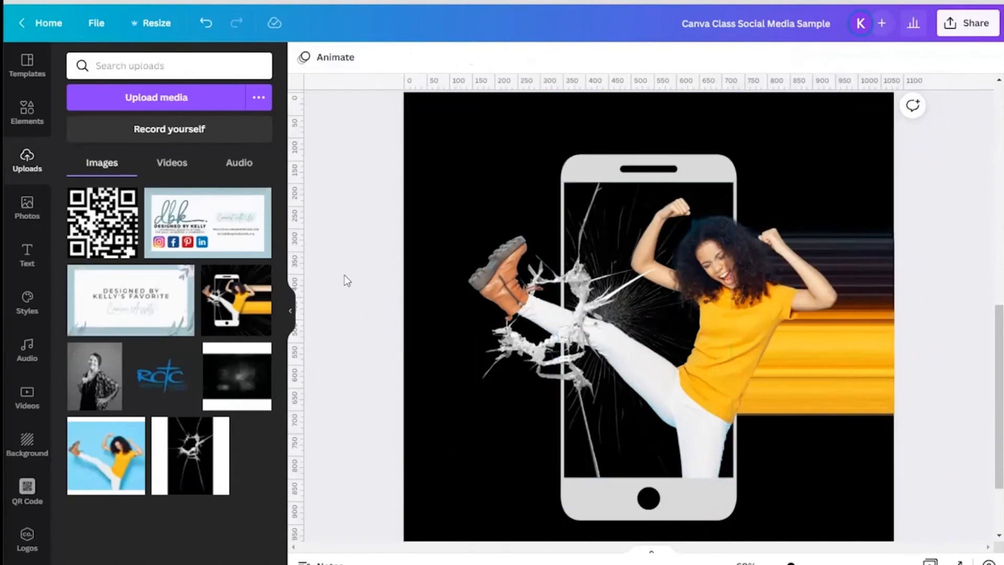
# Step: Select all elements on page 2 and group them
pyautogui.scroll(-10, 344, 272)
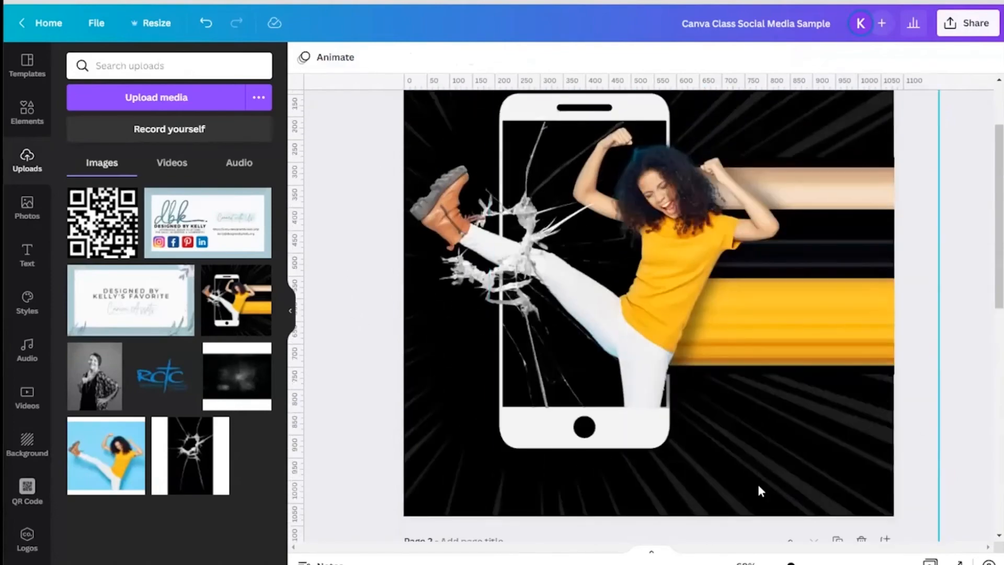
pyautogui.scroll(-5, 970, 428)
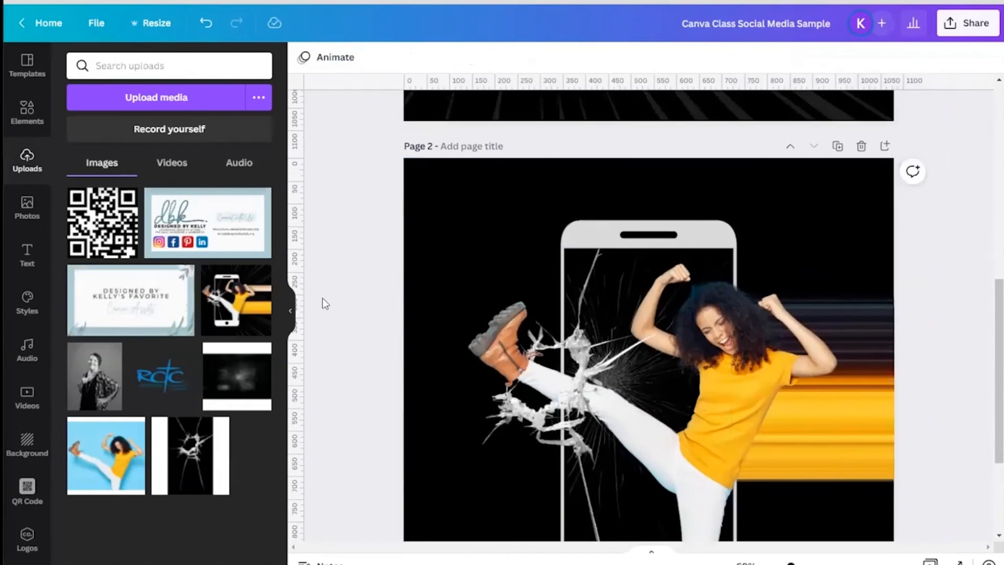
pyautogui.scroll(-2, 321, 299)
pyautogui.moveTo(339, 148); pyautogui.dragTo(904, 488)
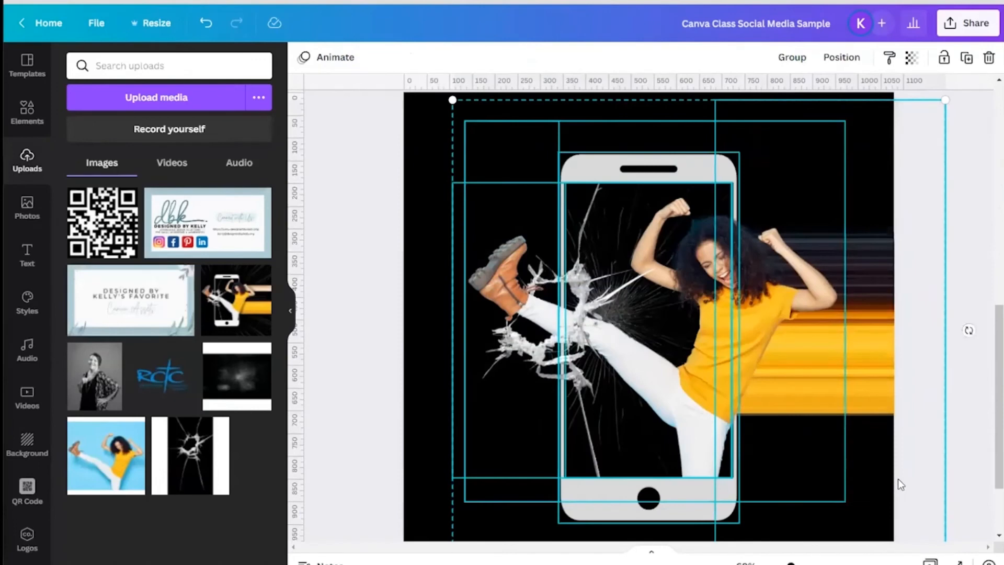
pyautogui.click(792, 58)
pyautogui.moveTo(789, 289)
pyautogui.mouseDown()
pyautogui.moveTo(750, 306)
pyautogui.moveTo(717, 307)
pyautogui.moveTo(817, 294)
pyautogui.moveTo(785, 280)
pyautogui.mouseUp()
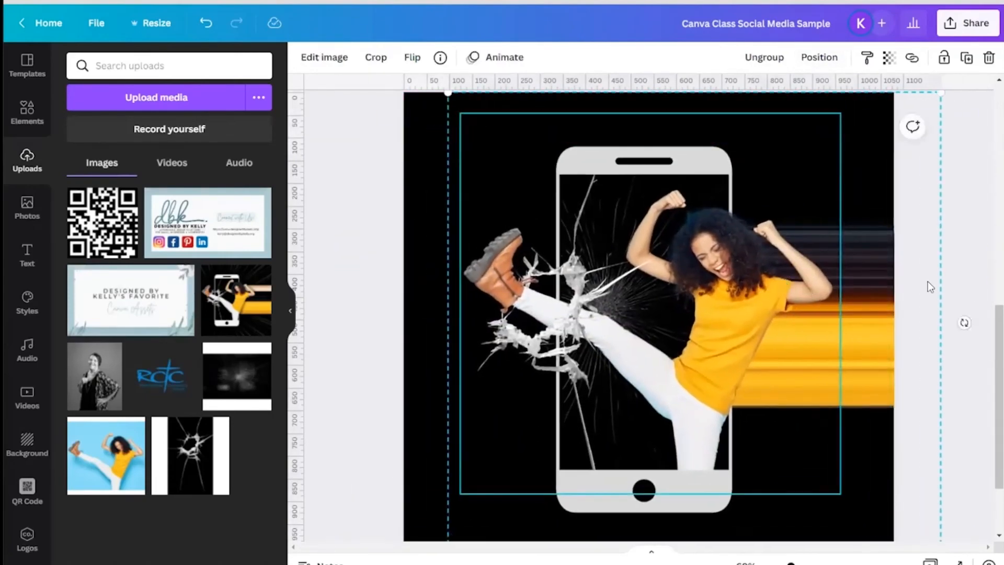
# Step: Resize and reposition the grouped design so the phone is centered on page 2
pyautogui.scroll(-2, 927, 281)
pyautogui.scroll(1, 927, 282)
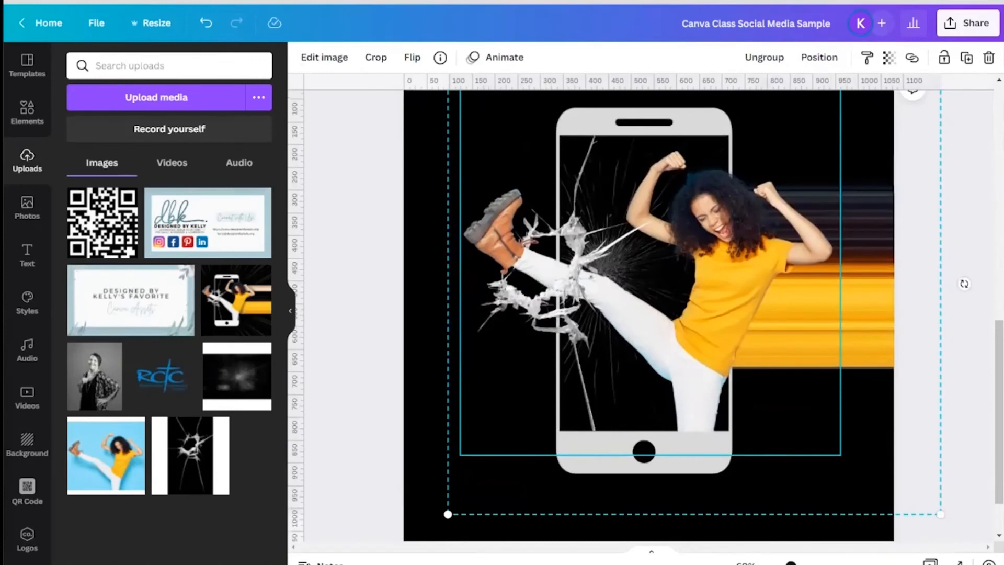
pyautogui.scroll(-3, 965, 284)
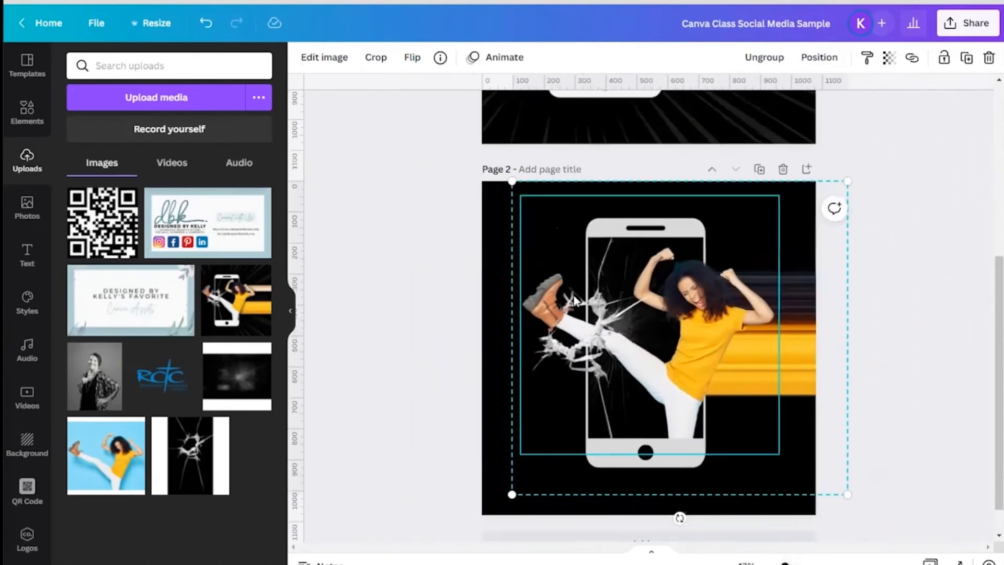
pyautogui.moveTo(513, 183); pyautogui.dragTo(628, 291)
pyautogui.moveTo(702, 364); pyautogui.dragTo(695, 373)
pyautogui.moveTo(616, 311); pyautogui.dragTo(545, 242)
pyautogui.moveTo(650, 341); pyautogui.dragTo(651, 313)
pyautogui.moveTo(547, 214); pyautogui.dragTo(511, 183)
pyautogui.moveTo(643, 215); pyautogui.dragTo(648, 255)
pyautogui.click(423, 261)
# Step: Search elements for "comic book" and add the black radial speed-lines graphic, stretching it across page 2
pyautogui.scroll(5, 393, 241)
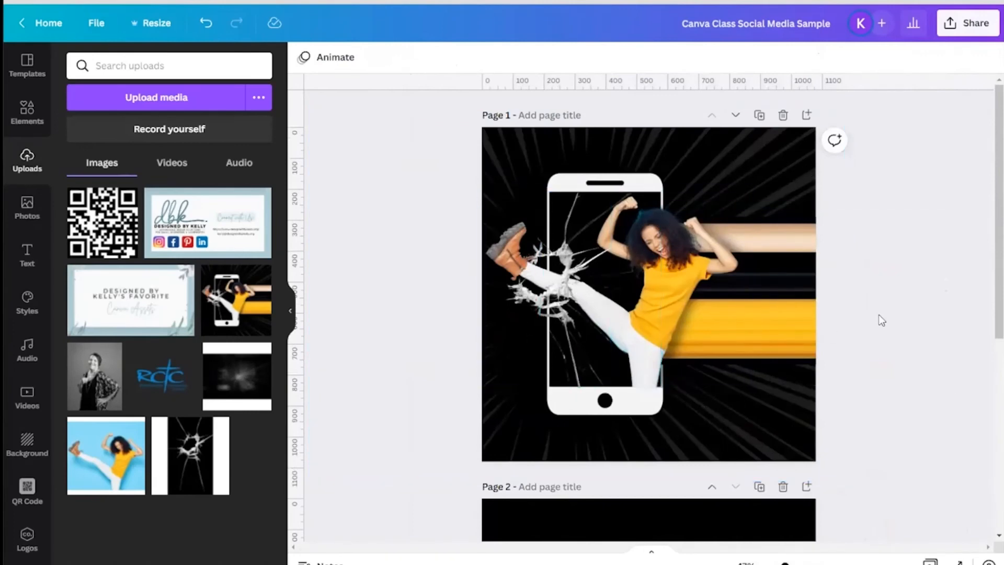
pyautogui.scroll(-6, 886, 309)
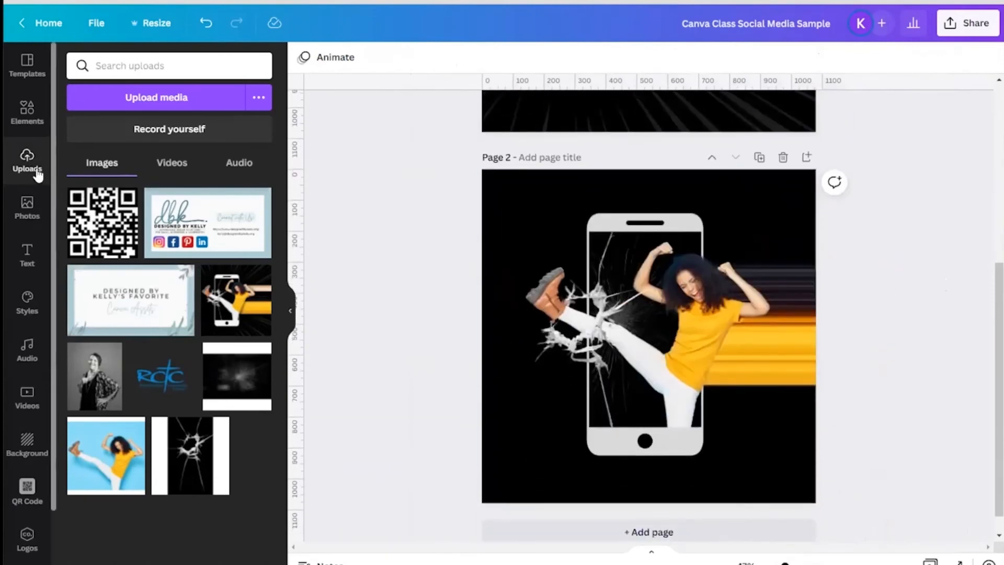
pyautogui.click(27, 111)
pyautogui.click(99, 66)
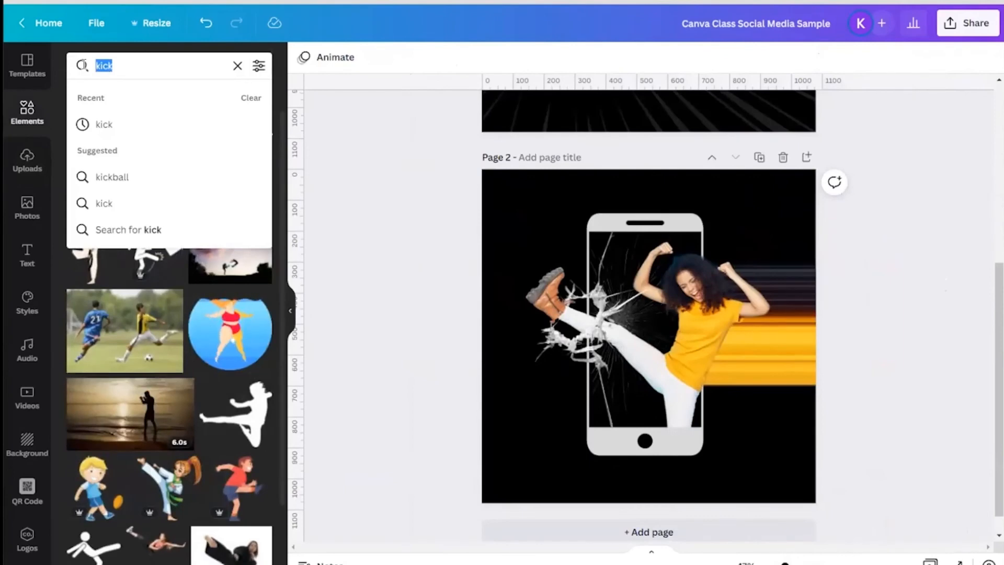
pyautogui.write('comic book')
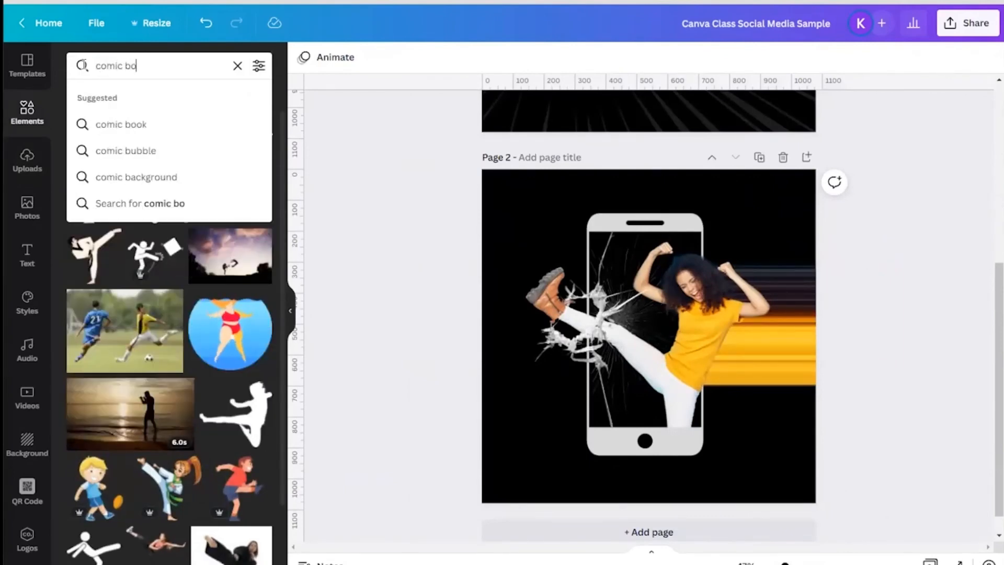
pyautogui.press('Return')
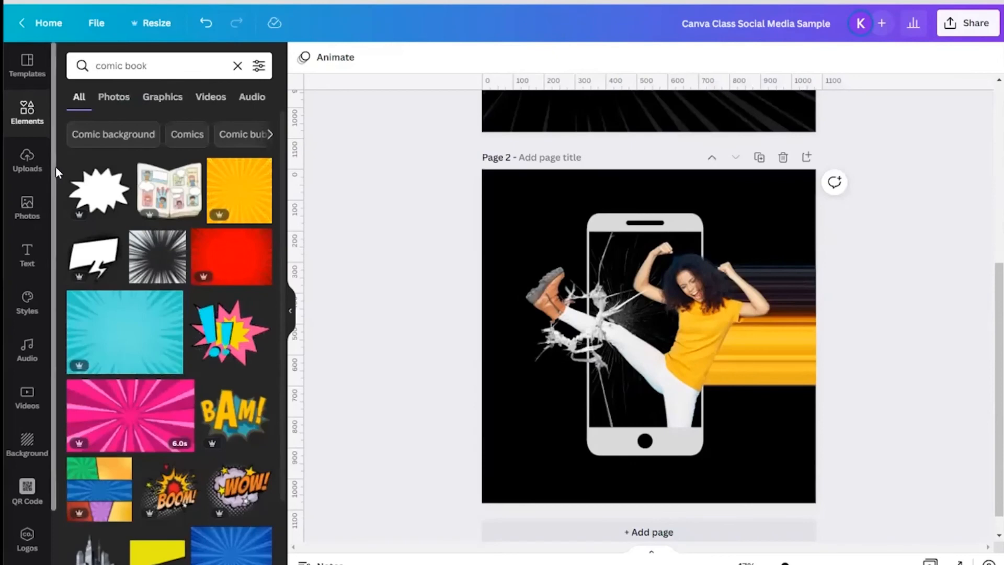
pyautogui.scroll(-7, 163, 323)
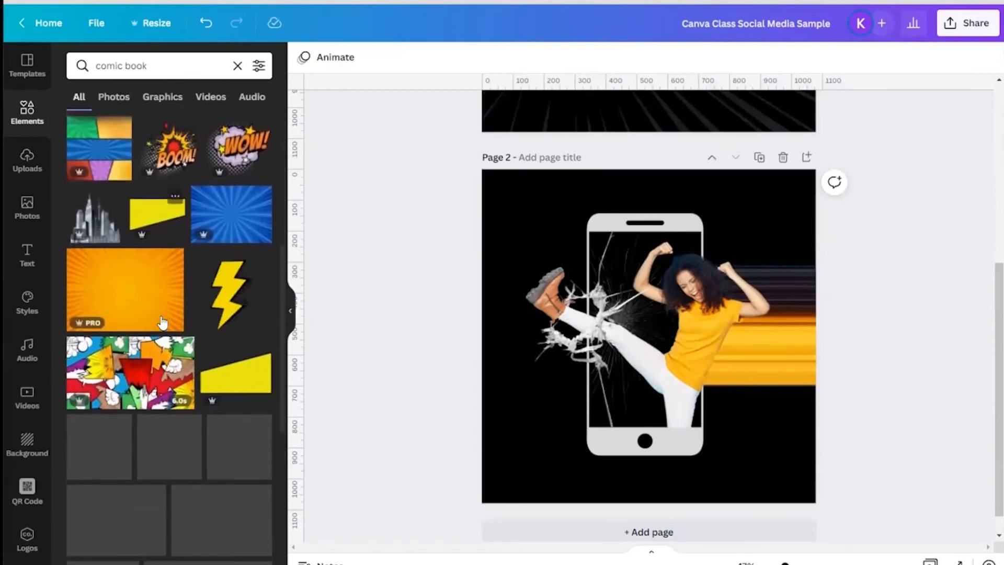
pyautogui.scroll(6, 162, 323)
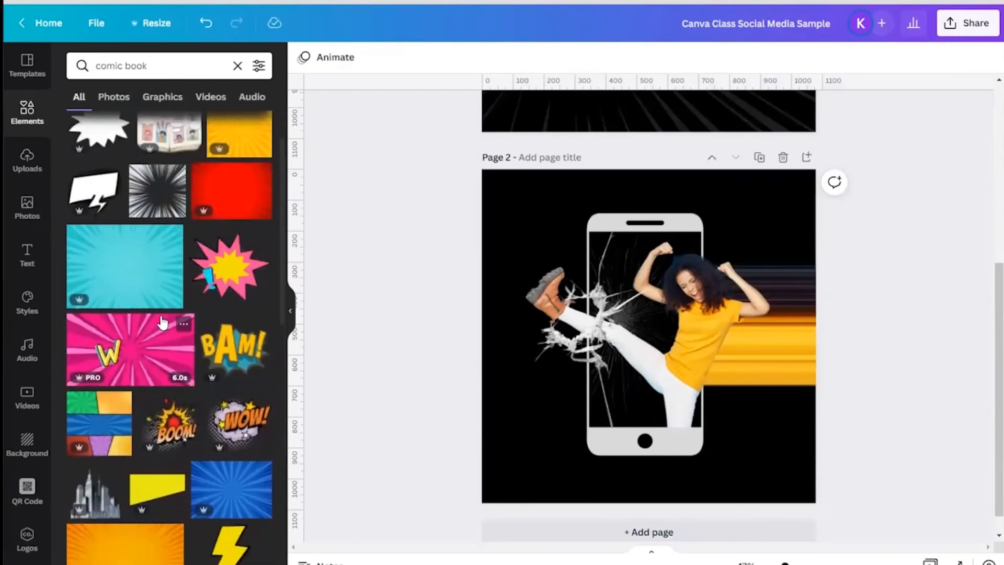
pyautogui.click(157, 192)
pyautogui.moveTo(580, 273); pyautogui.dragTo(501, 210)
pyautogui.moveTo(715, 399); pyautogui.dragTo(811, 487)
pyautogui.moveTo(519, 218); pyautogui.dragTo(518, 212)
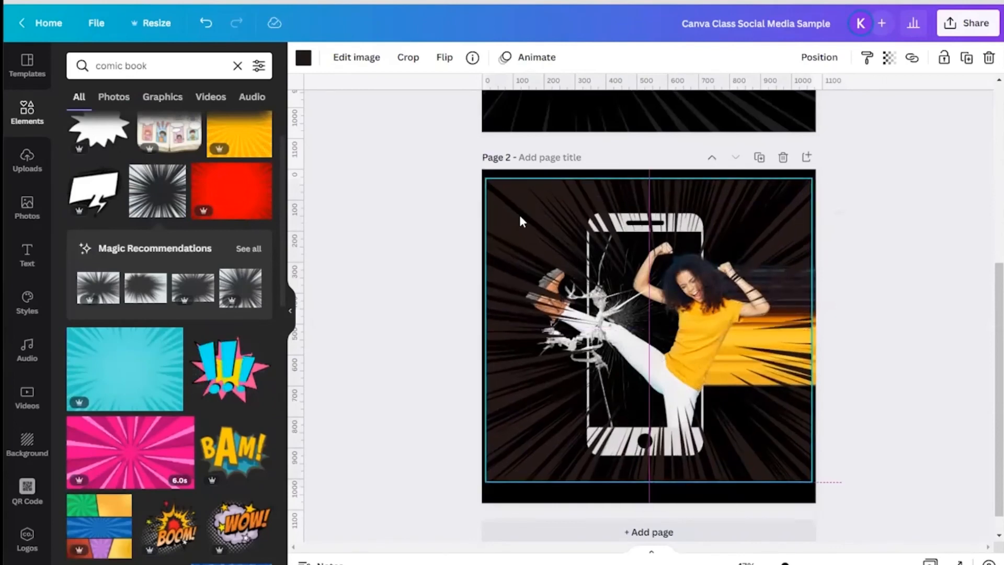
# Step: Recolor the speed-lines graphic to the near-white document colour and set its transparency to 11
pyautogui.click(304, 57)
pyautogui.click(220, 131)
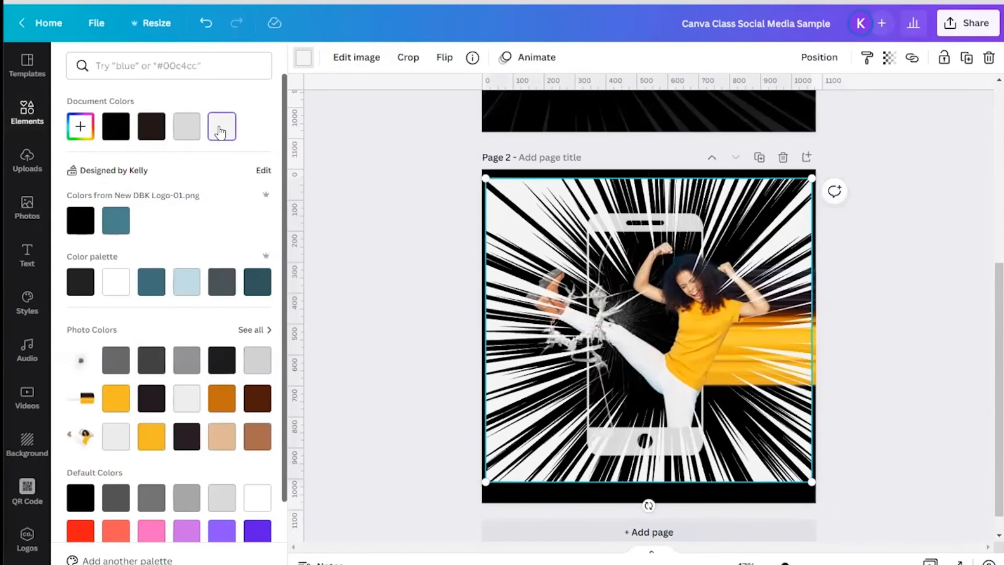
pyautogui.click(888, 61)
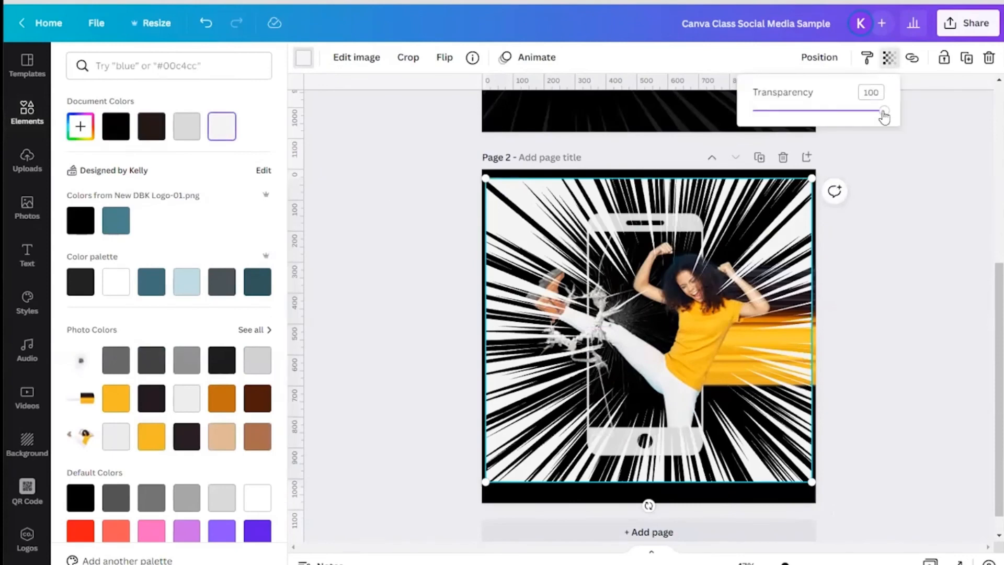
pyautogui.moveTo(882, 110); pyautogui.dragTo(765, 134)
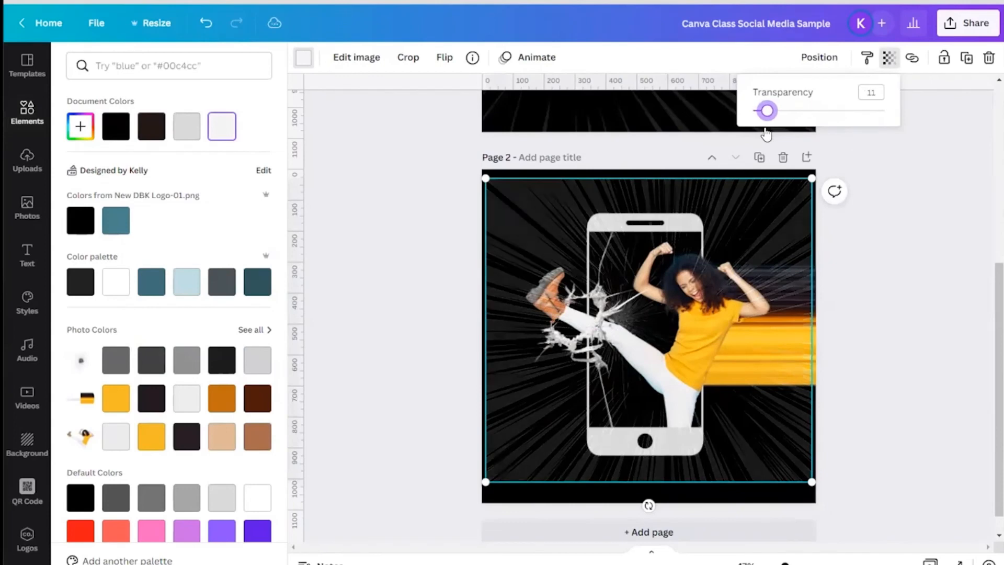
# Step: Send the speed-lines graphic backward and adjust its top-left corner to the page edge
pyautogui.click(819, 57)
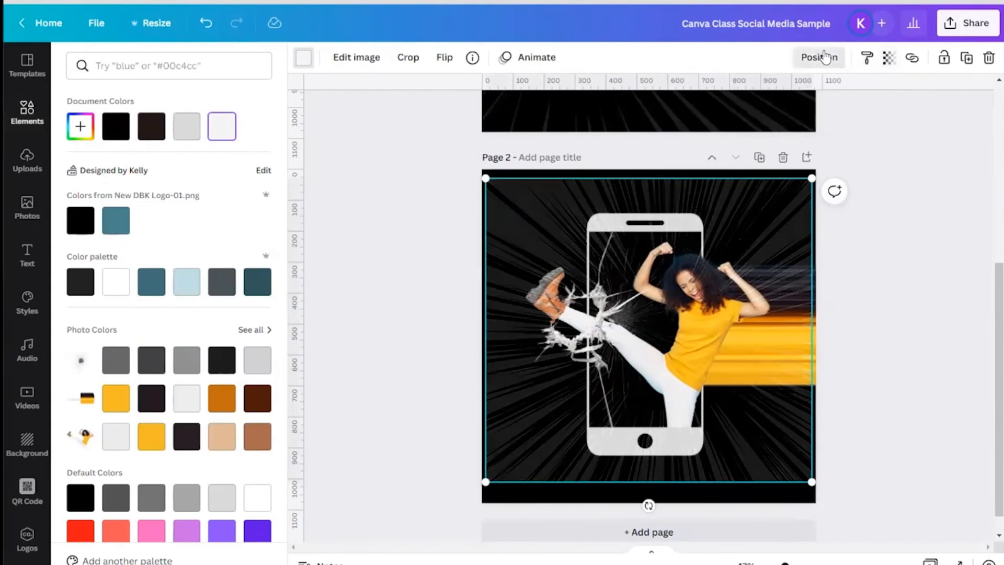
pyautogui.click(767, 100)
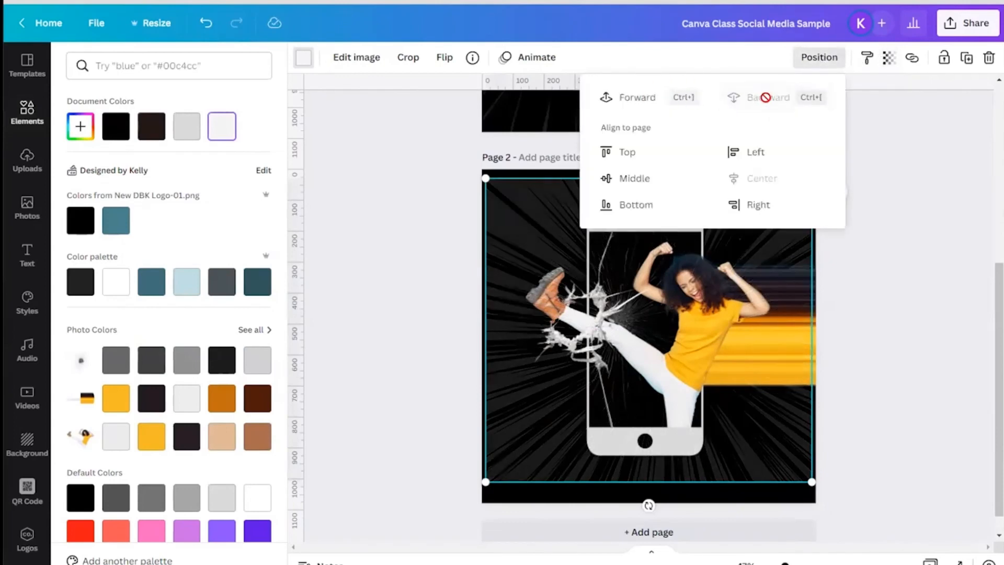
pyautogui.click(876, 268)
pyautogui.moveTo(498, 210); pyautogui.dragTo(494, 201)
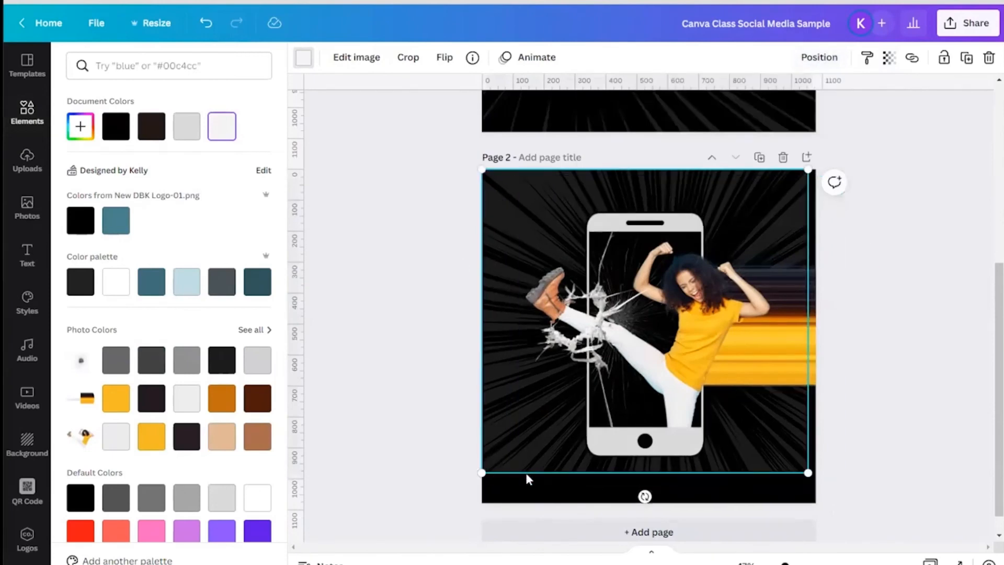